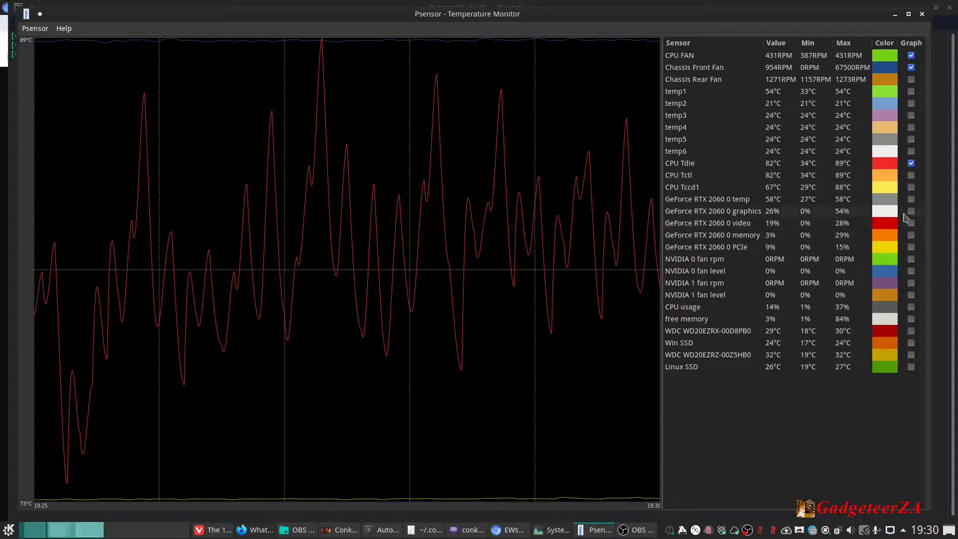
Plot the GeForce RTX 2060 0 temp and graphics sensors on the graph, and remove both from it again
left_click(911, 199)
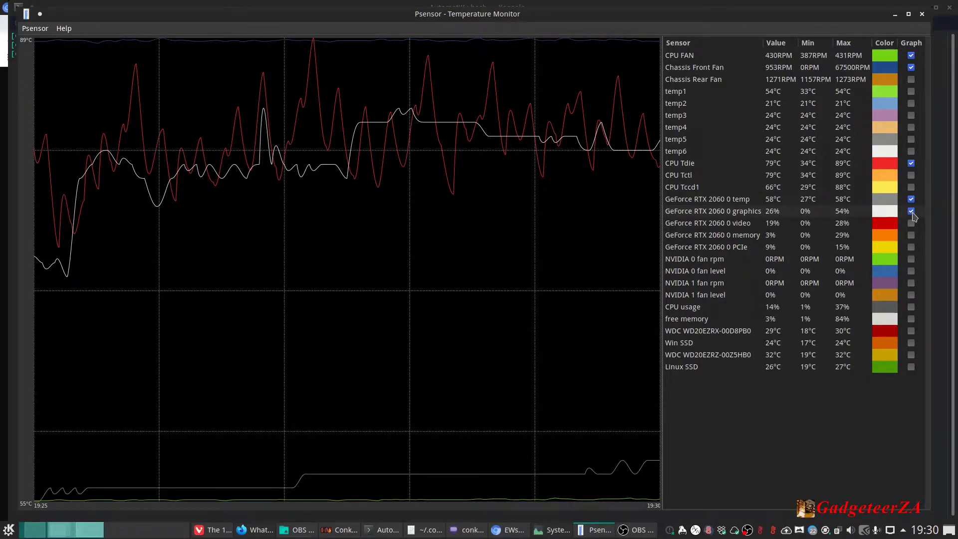
left_click(911, 211)
left_click(911, 199)
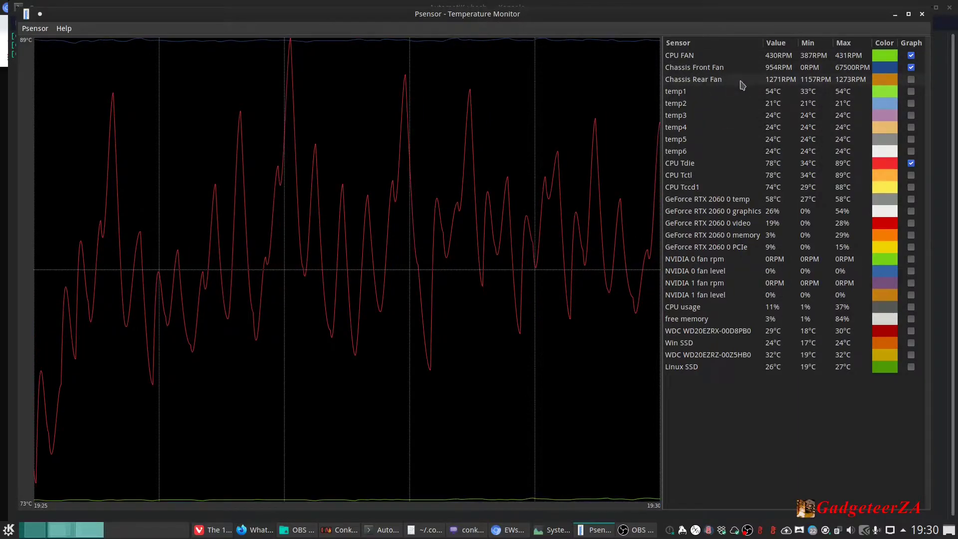
Switch from Psensor to System Monitor and sort the process table by CPU usage, and by memory in descending order
left_click(922, 14)
left_click(586, 530)
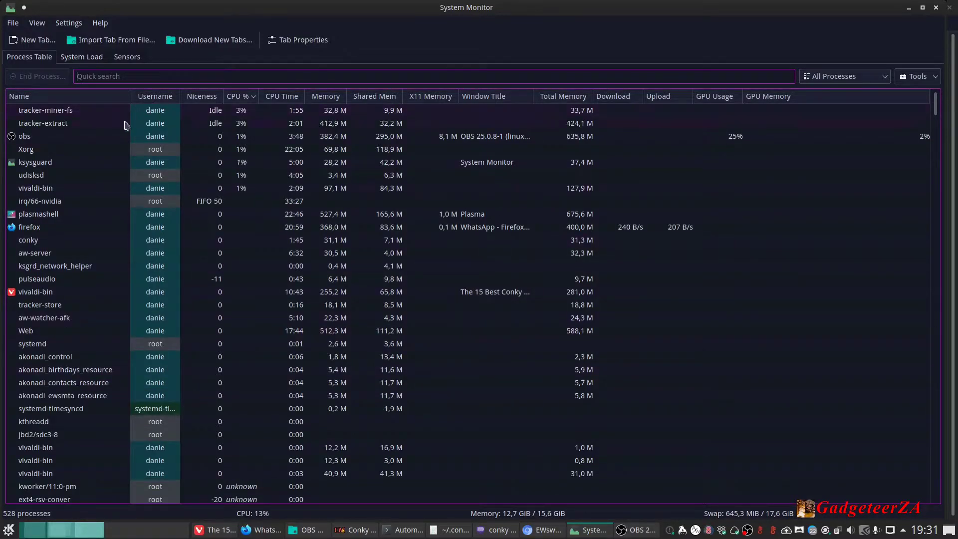
left_click(237, 100)
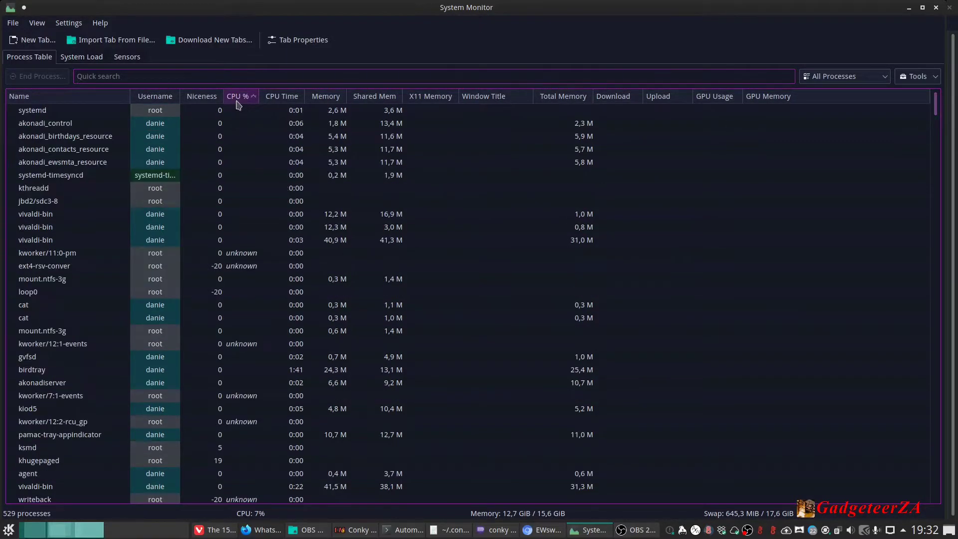
left_click(237, 98)
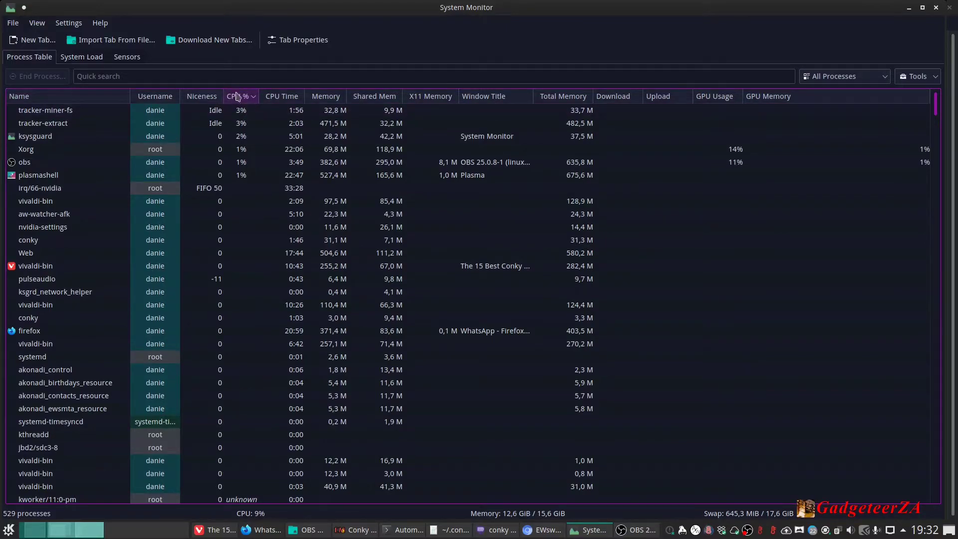
left_click(330, 98)
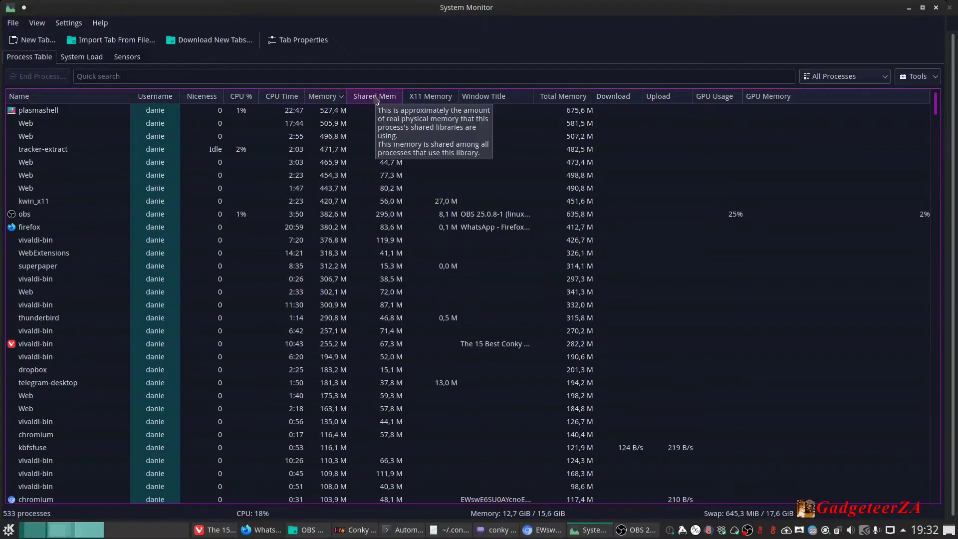
mouse_move(45, 116)
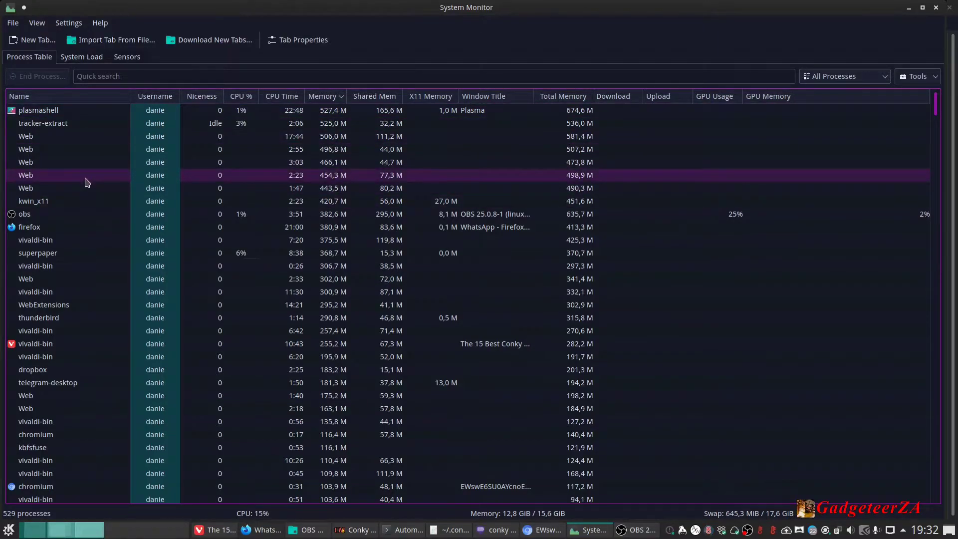
Examine the System Load and Sensors pages, including the Sensors page's row, column and update interval properties
left_click(82, 57)
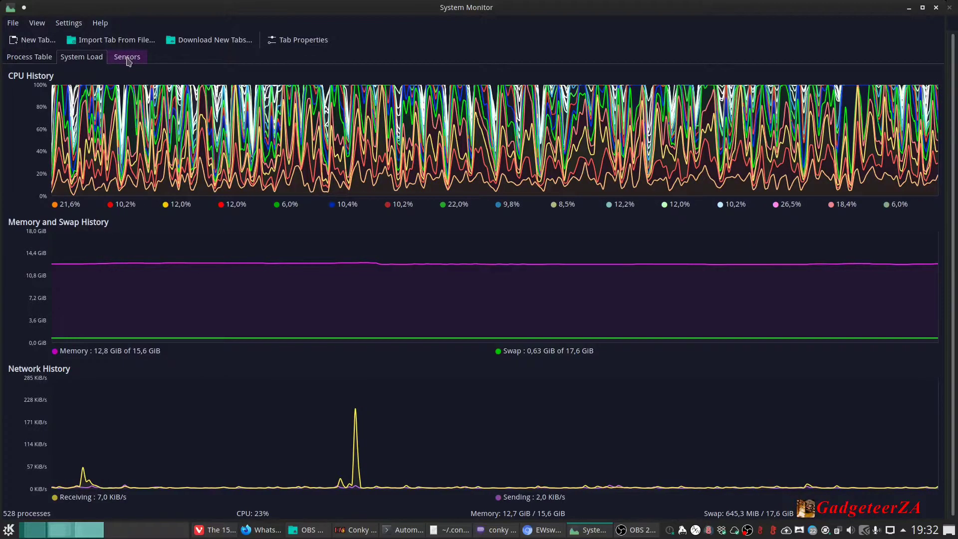
left_click(128, 58)
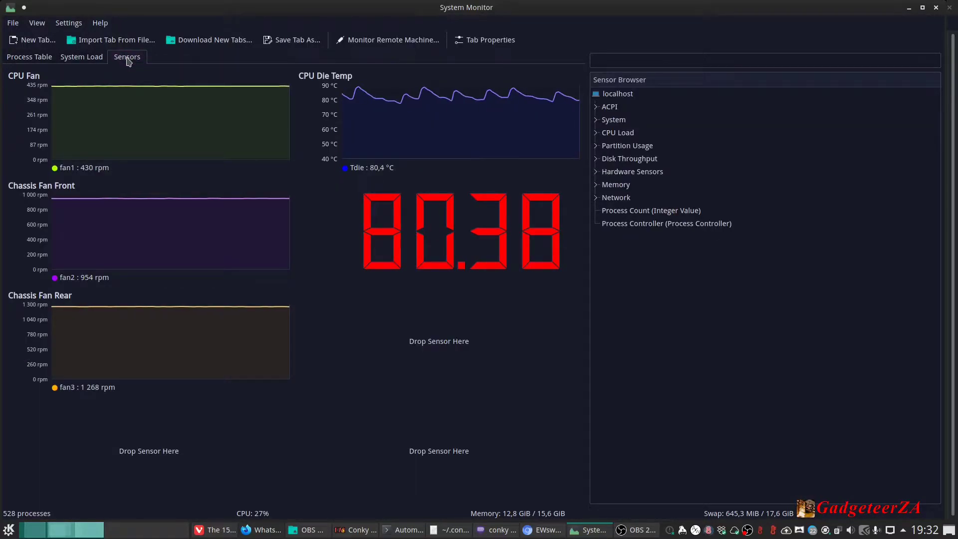
left_click(504, 39)
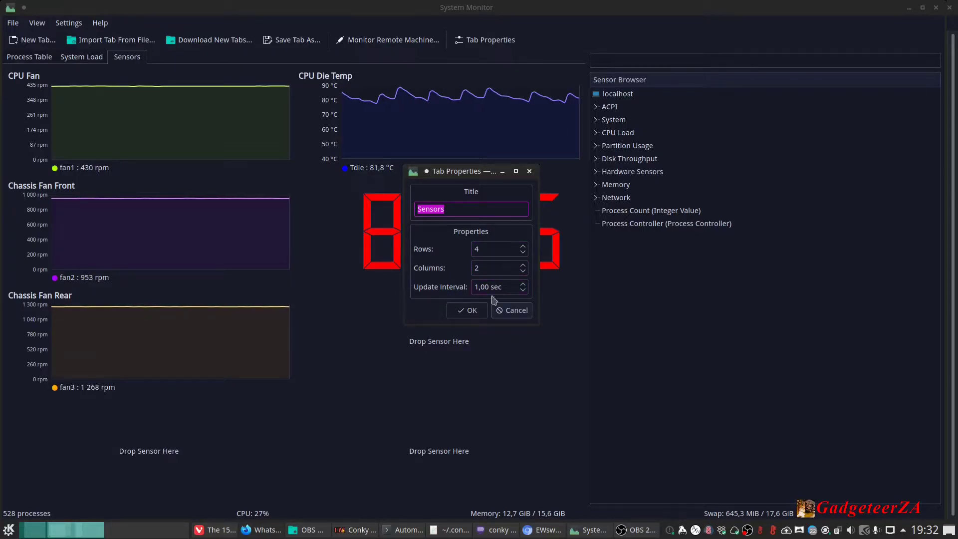
left_click(502, 313)
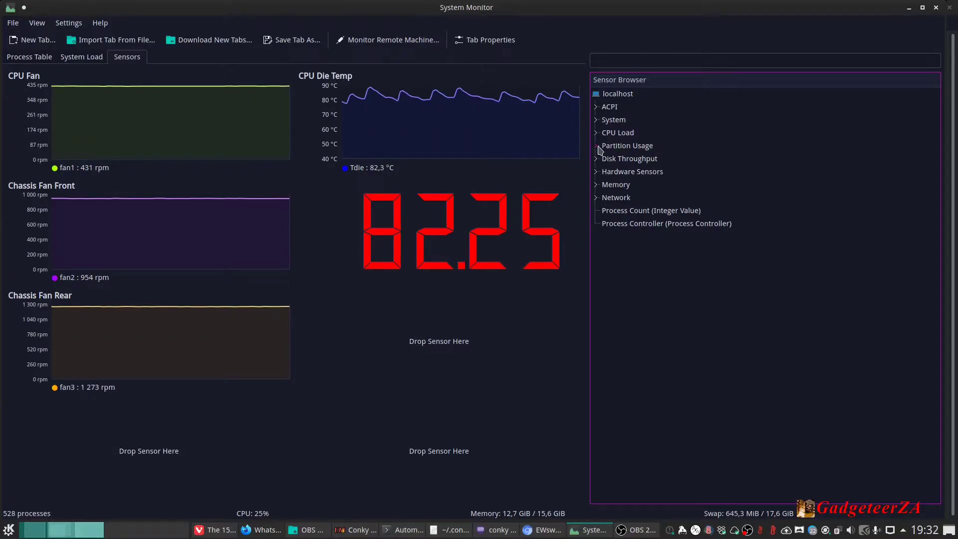
Expand the Hardware Sensors, Memory, Network and System groups in the sensor browser, including the network Interfaces and Sockets
left_click(595, 172)
left_click(596, 211)
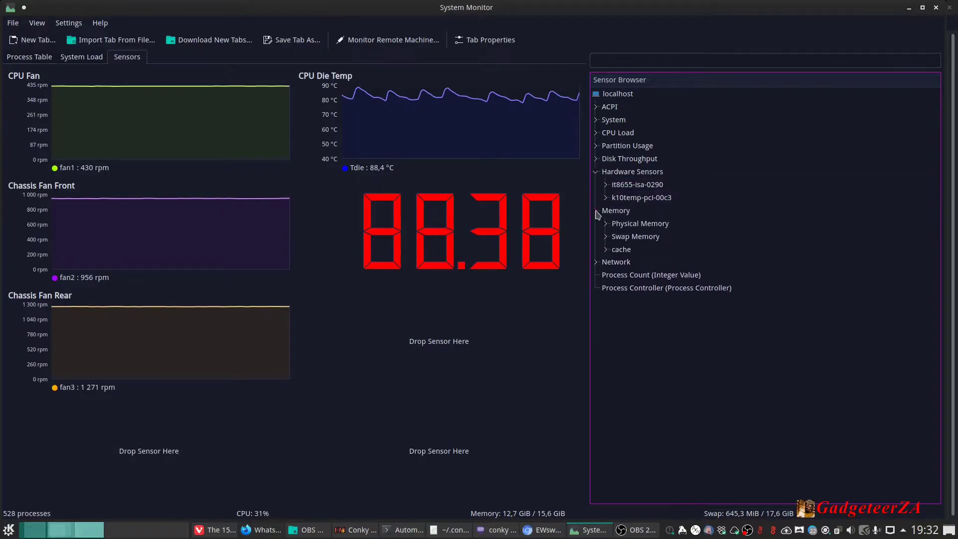
left_click(595, 263)
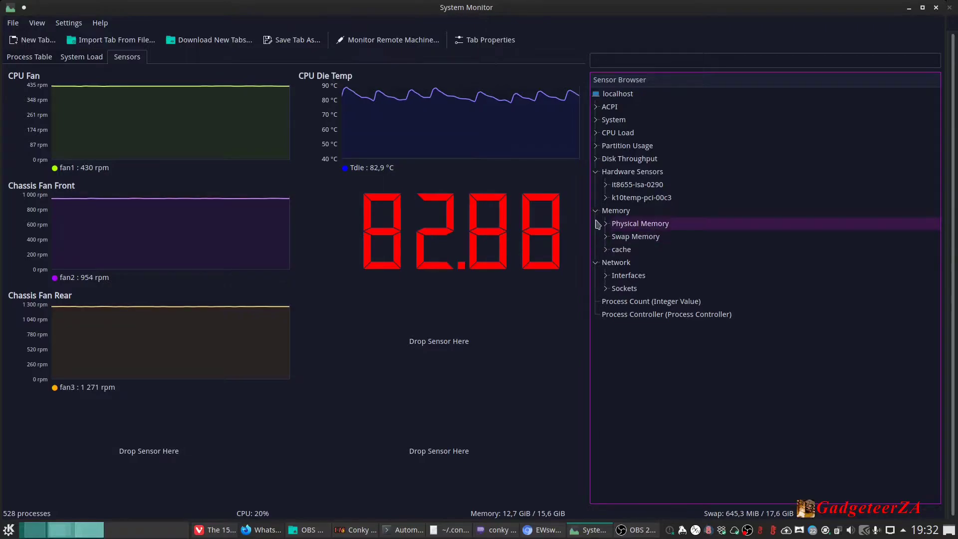
left_click(597, 120)
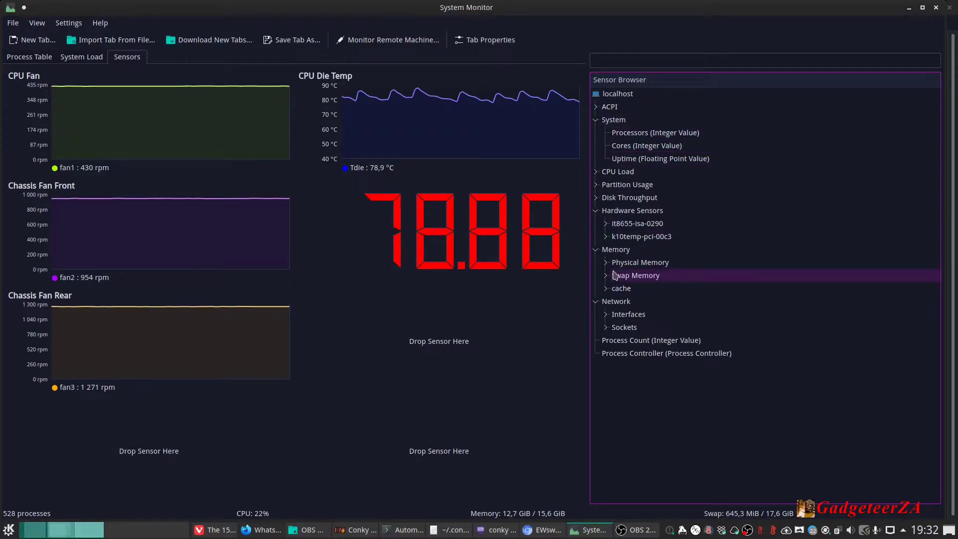
left_click(609, 315)
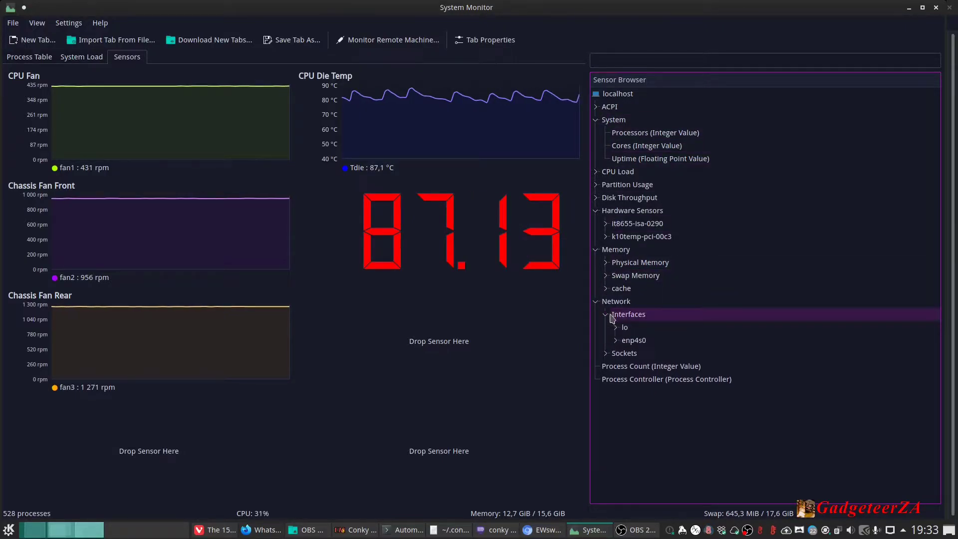
left_click(605, 353)
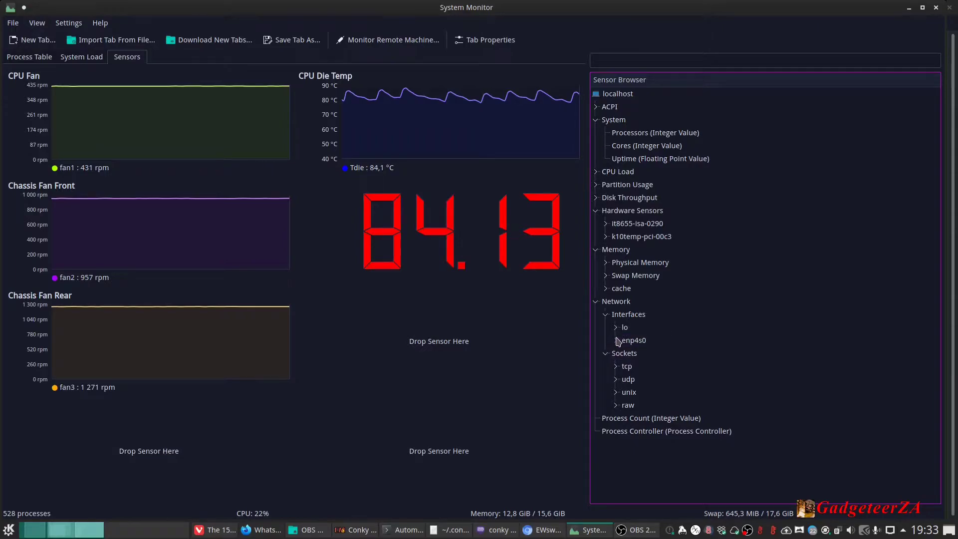
Add the enp4s0 Receiver Data Rate sensor as a line graph in the empty cell below the large temperature read-out
left_click(616, 340)
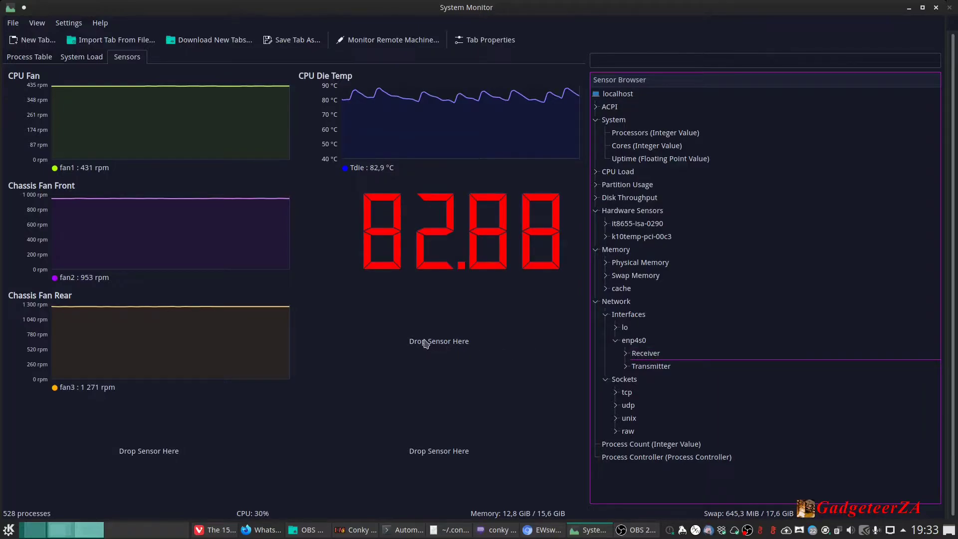
left_click(629, 355)
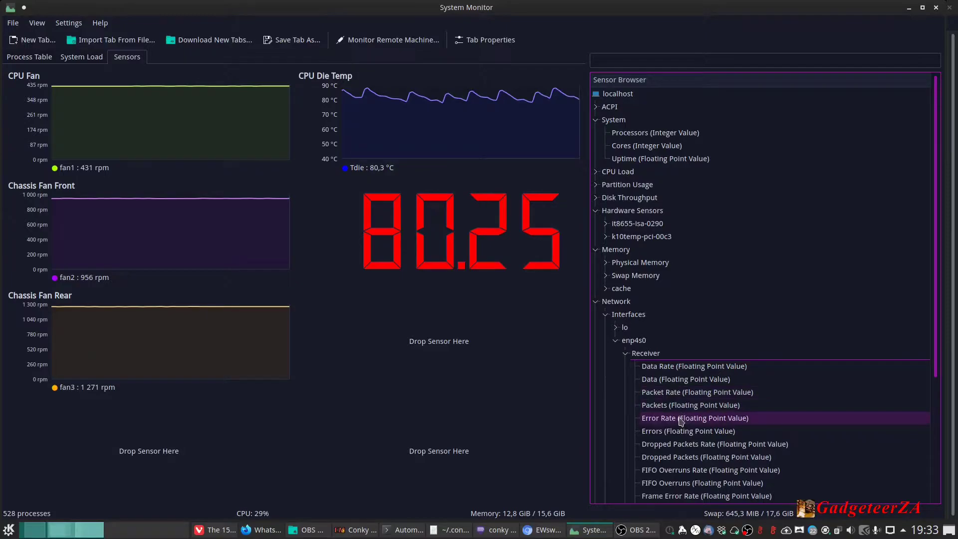
left_click(681, 368)
left_click_drag(681, 368, 427, 352)
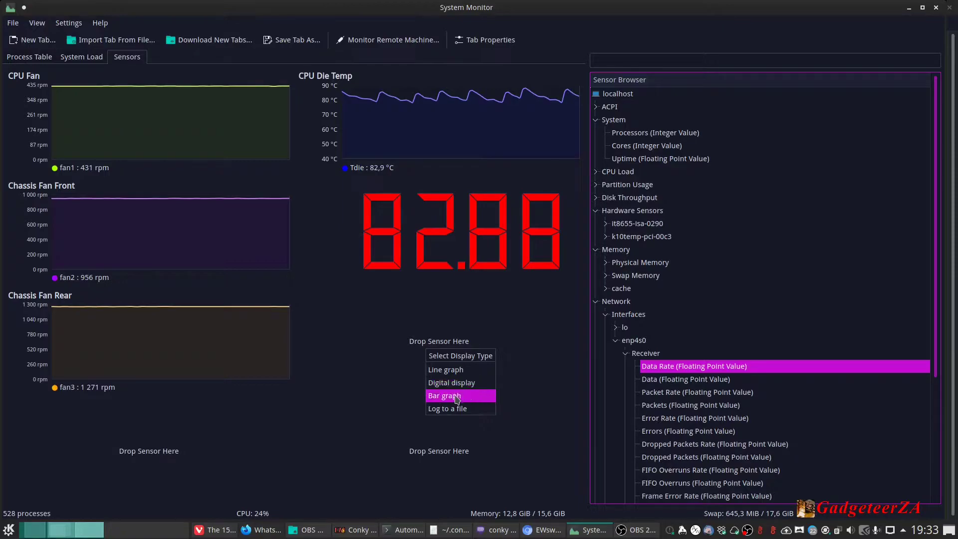
left_click(447, 372)
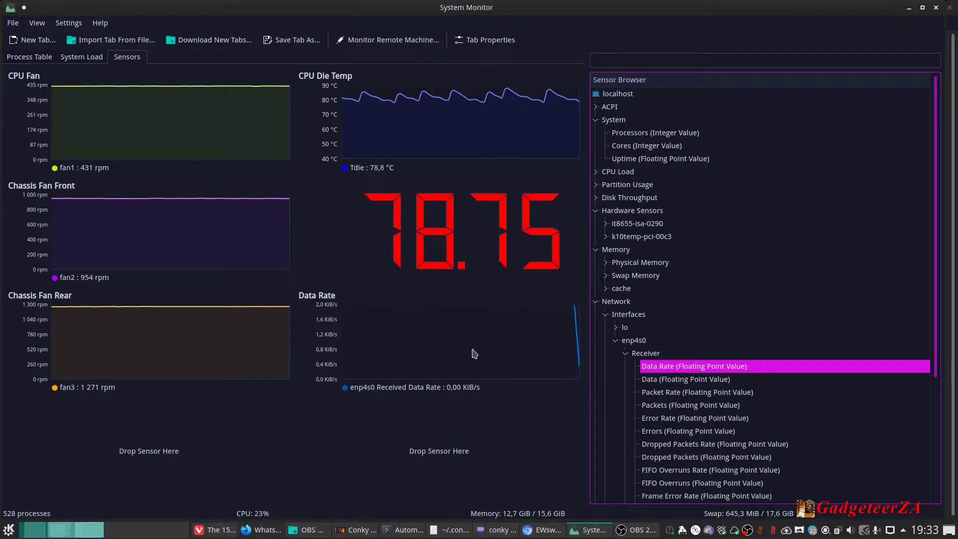
Add the enp4s0 Transmitter Data Rate sensor to the same Data Rate graph as a second line
left_click(626, 353)
left_click(628, 369)
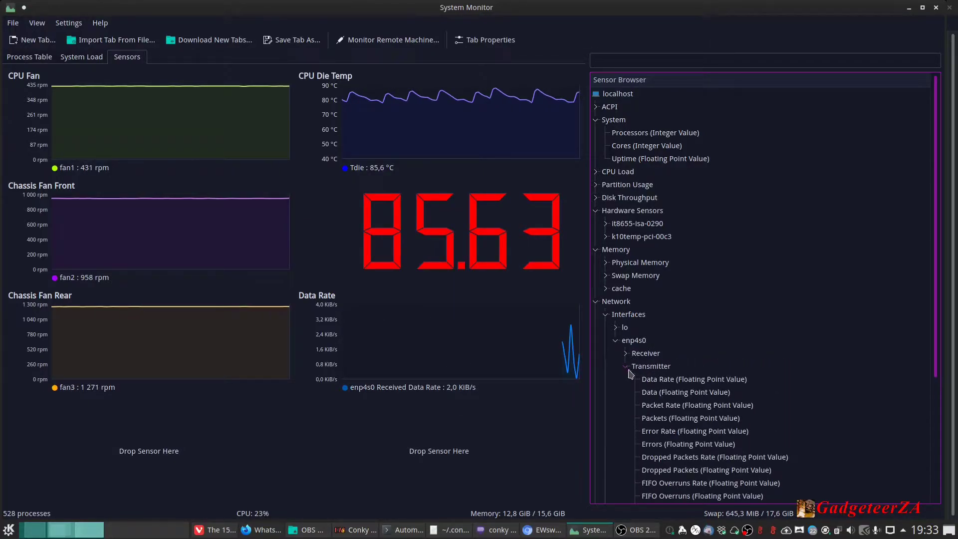
left_click(644, 380)
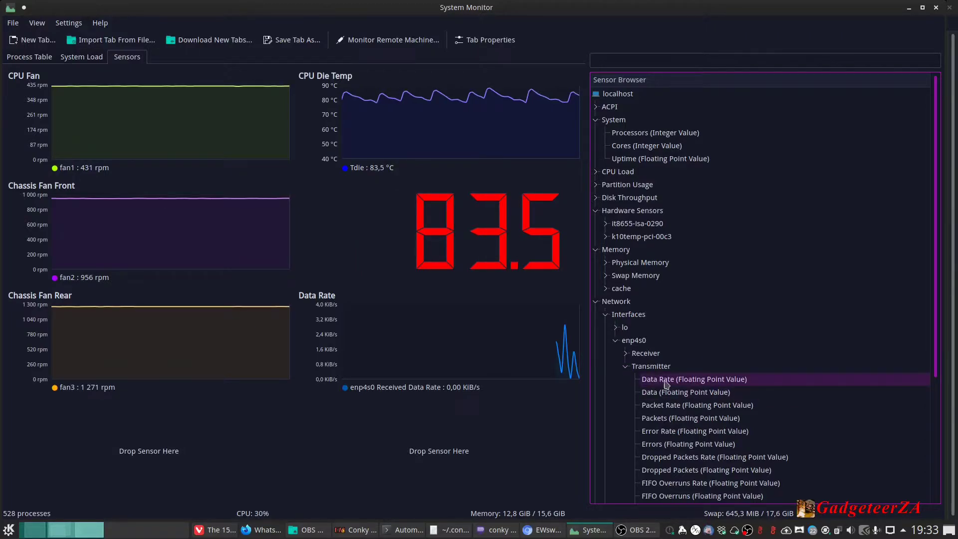
left_click_drag(679, 385, 428, 344)
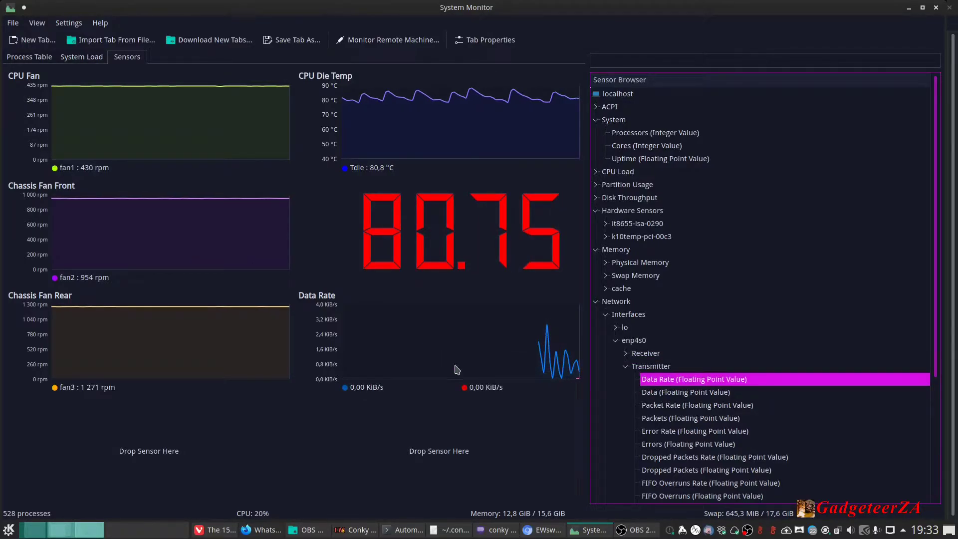
mouse_move(425, 336)
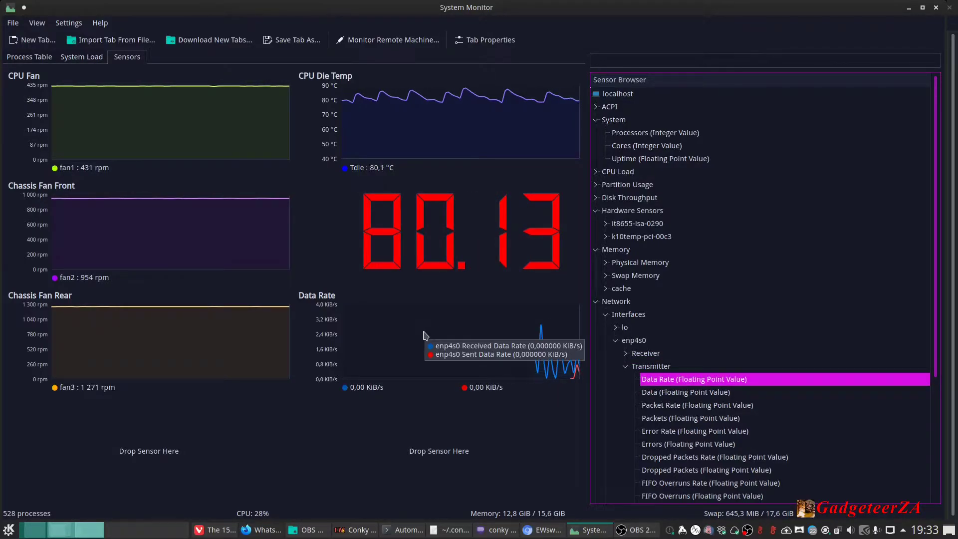
Change the title of the Data Rate graph to Network in its plotter settings
right_click(408, 344)
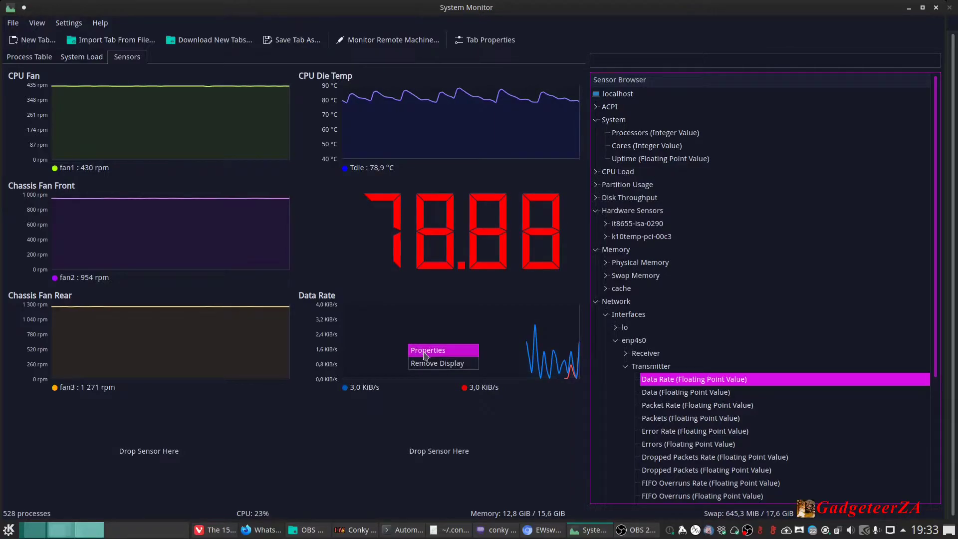
left_click(426, 355)
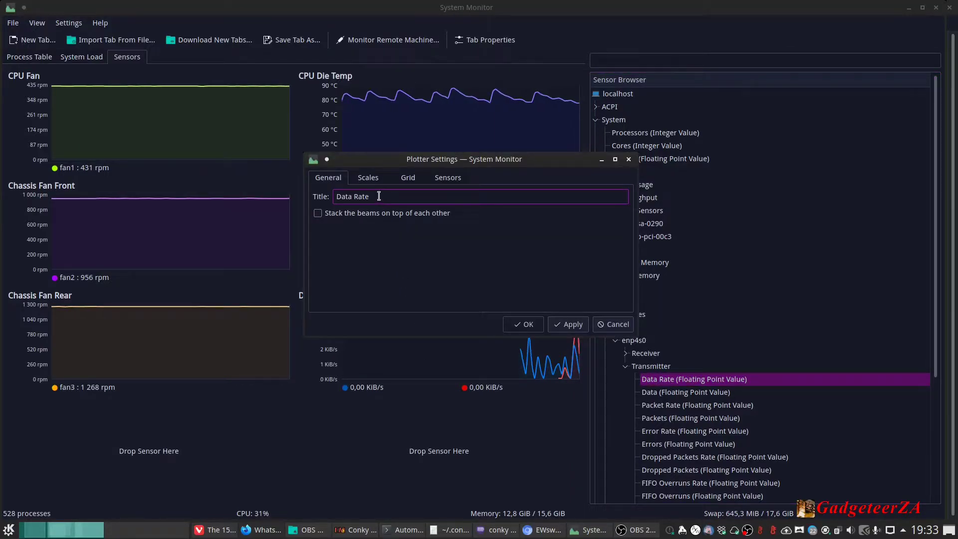
left_click_drag(379, 196, 322, 195)
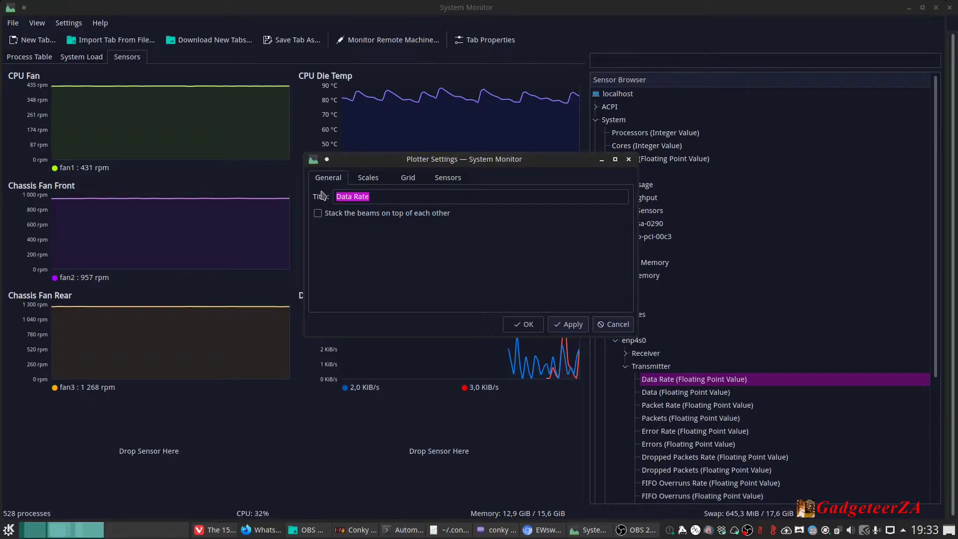
left_click(372, 196)
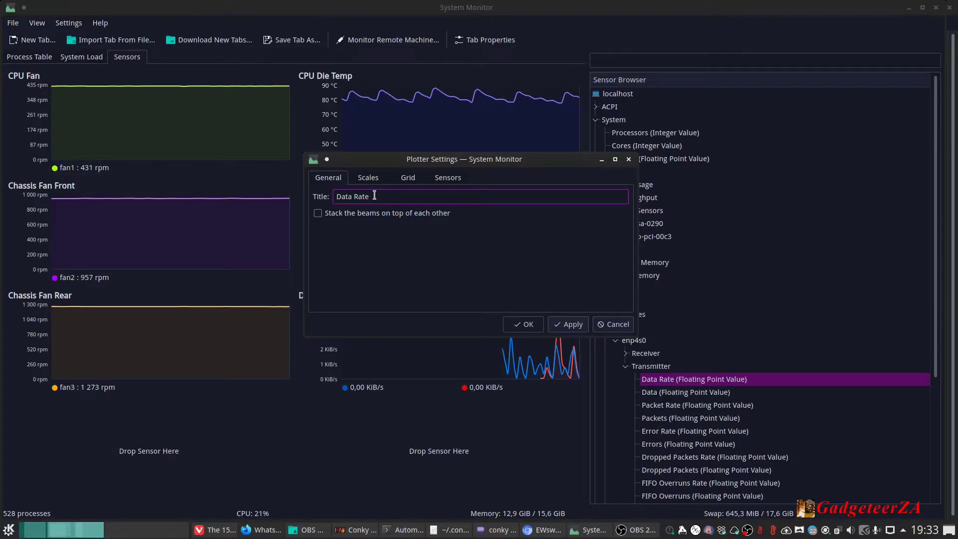
key("BackSpace")
key("BackSpace")
key("BackSpace")
key("BackSpace")
key("BackSpace")
key("BackSpace")
key("BackSpace")
key("BackSpace")
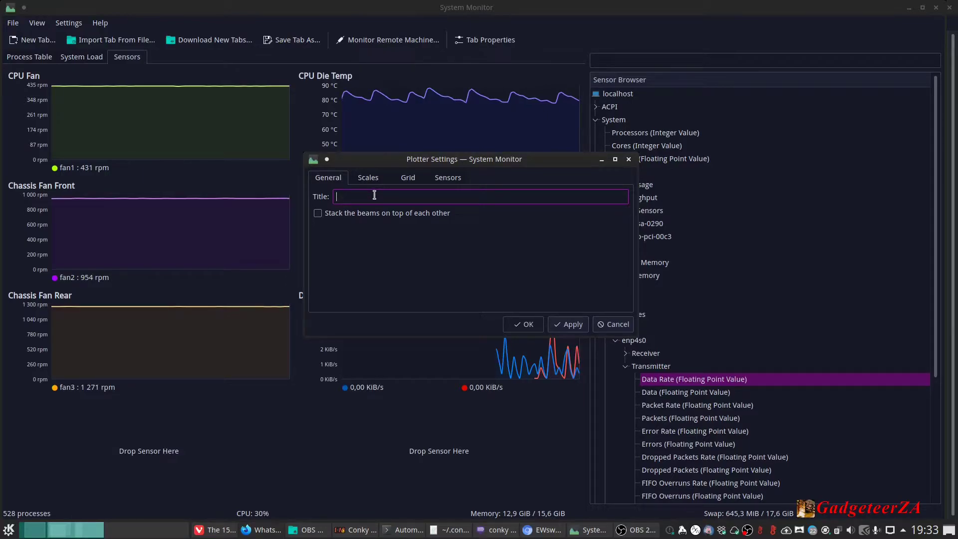
type("Networ")
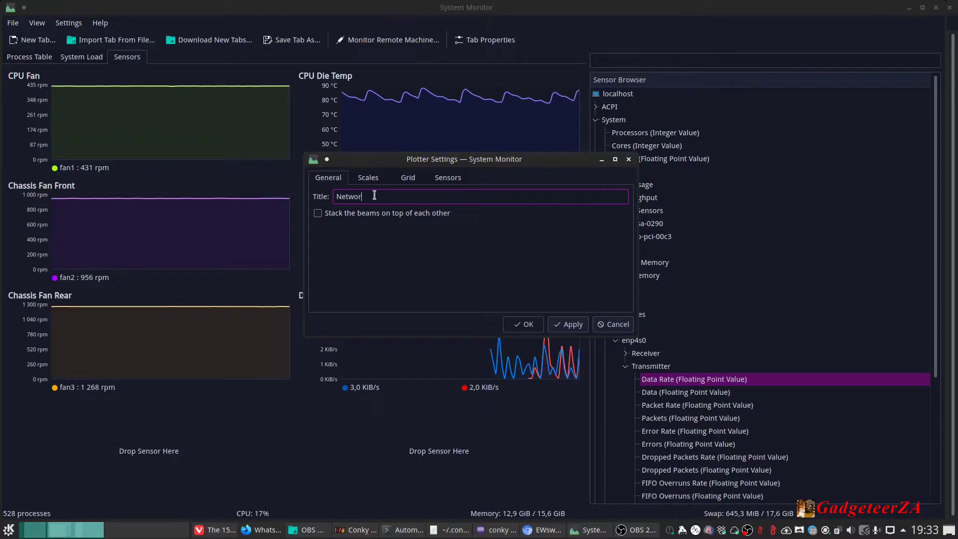
type("k")
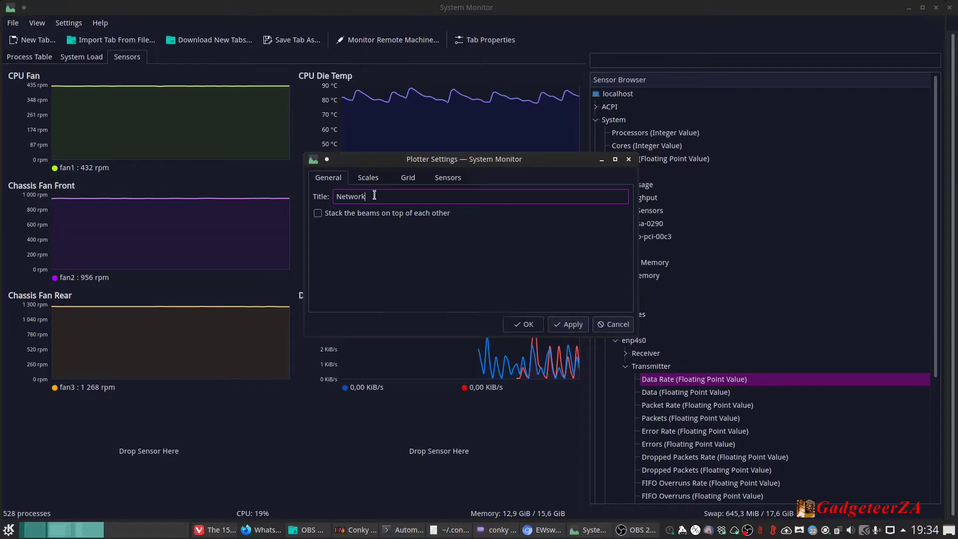
key("Return")
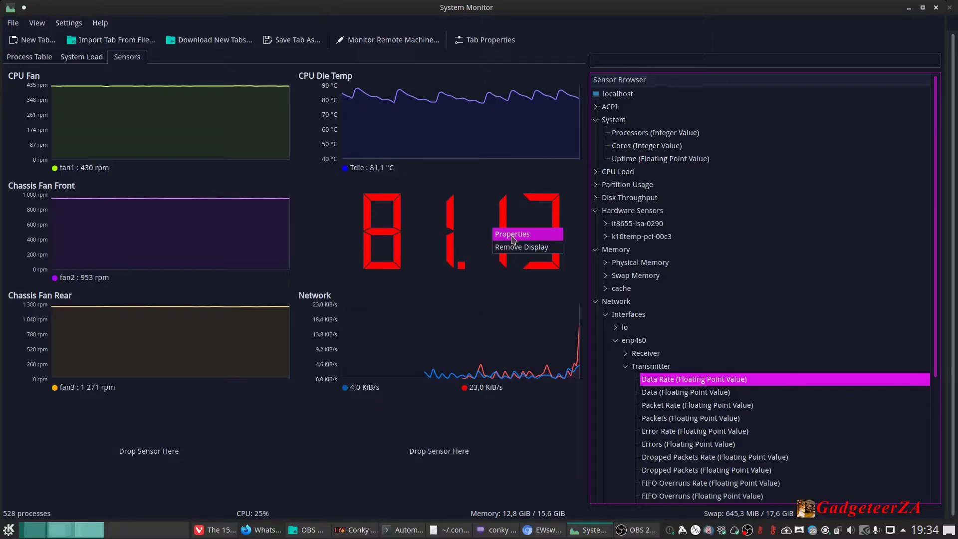
Review the alarm limits and digit colours in the settings of the large CPU Die Temp read-out without saving changes
left_click(513, 235)
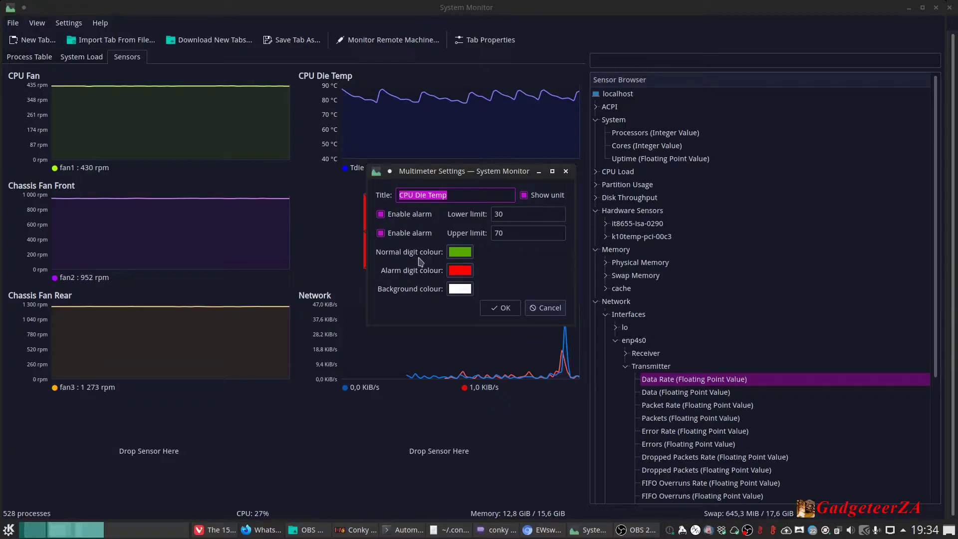
left_click(504, 214)
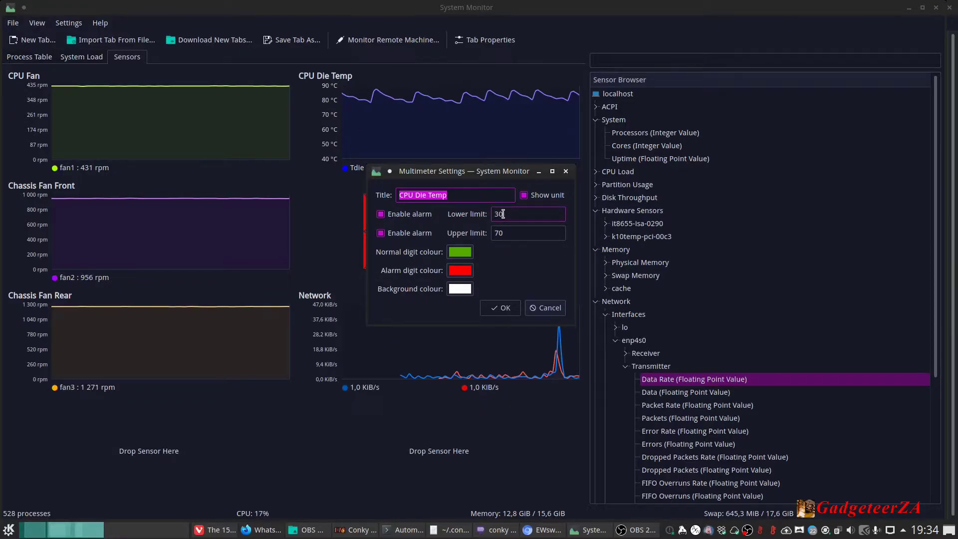
left_click(502, 233)
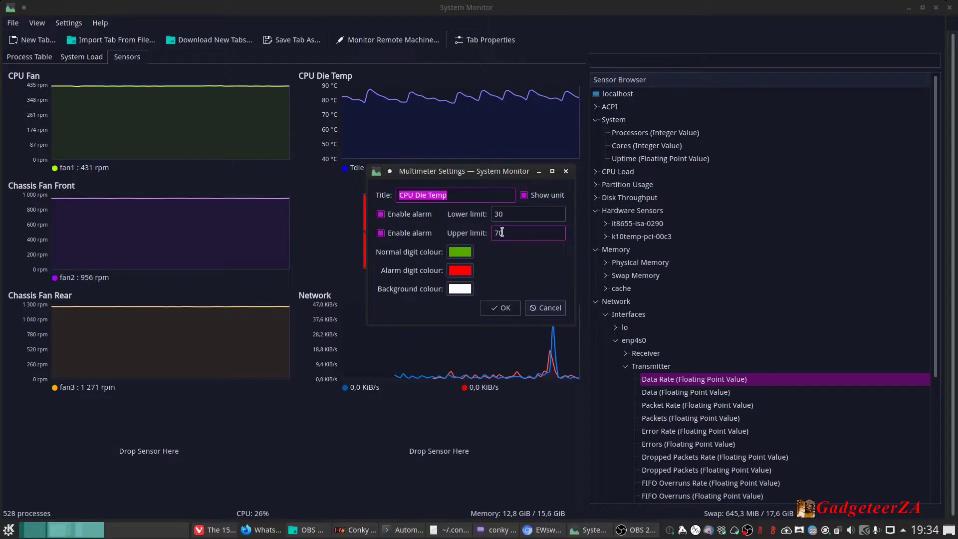
key("Tab")
left_click(502, 234)
left_click(506, 213)
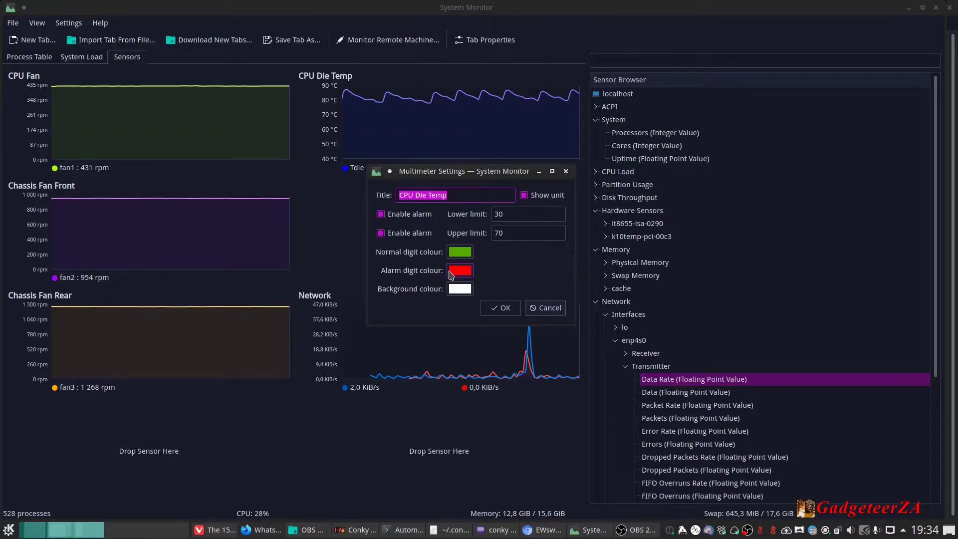
left_click(542, 309)
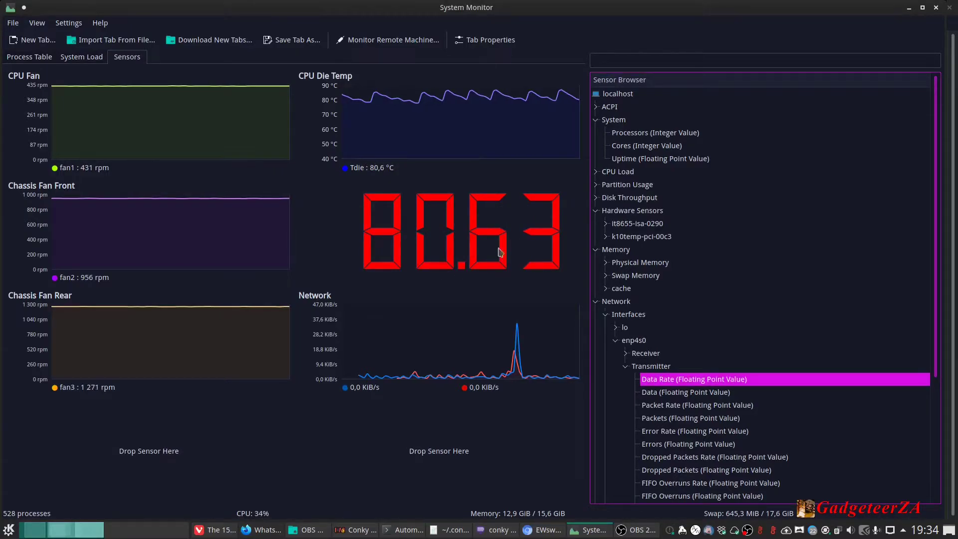
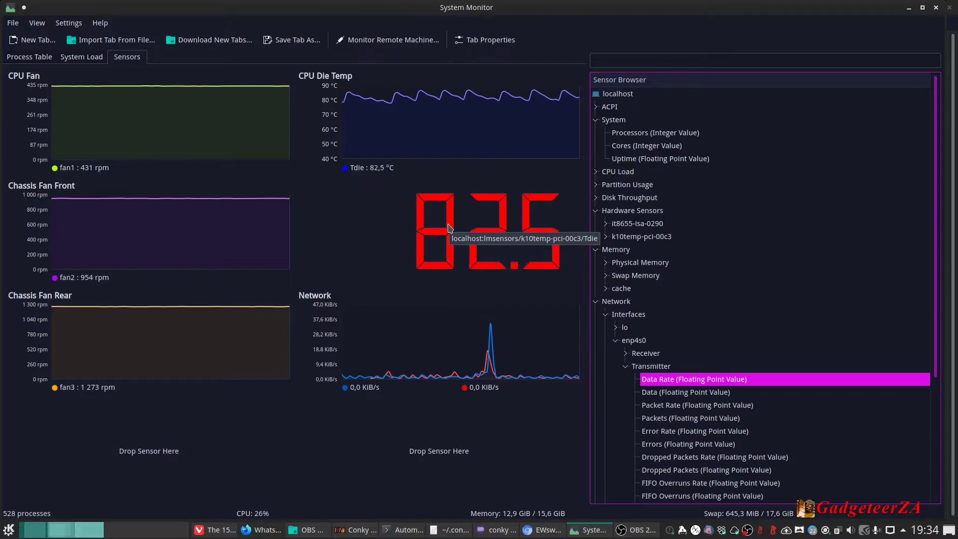
Collapse the Network group in the sensor browser, and switch to GreenWithEnvy with its window made narrower and taller
left_click(598, 303)
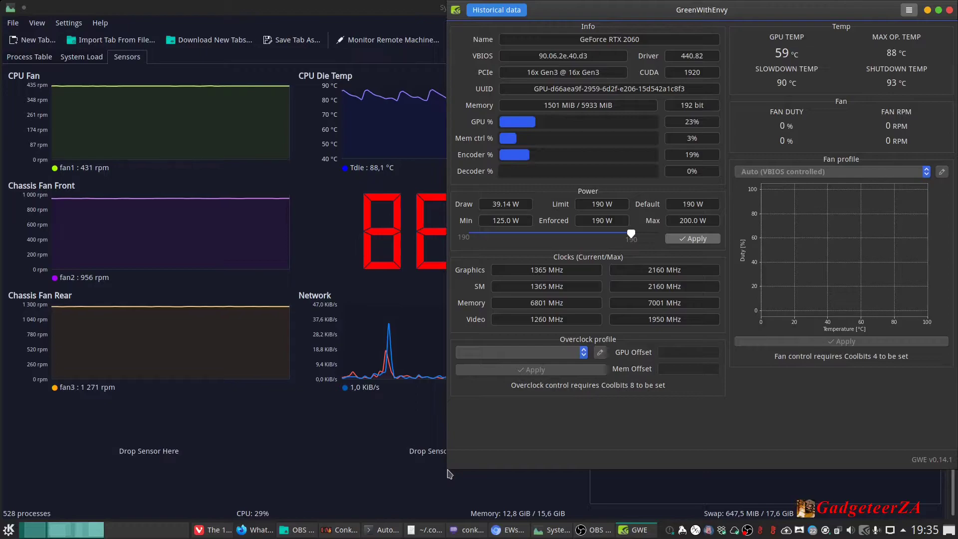
left_click_drag(448, 472, 472, 510)
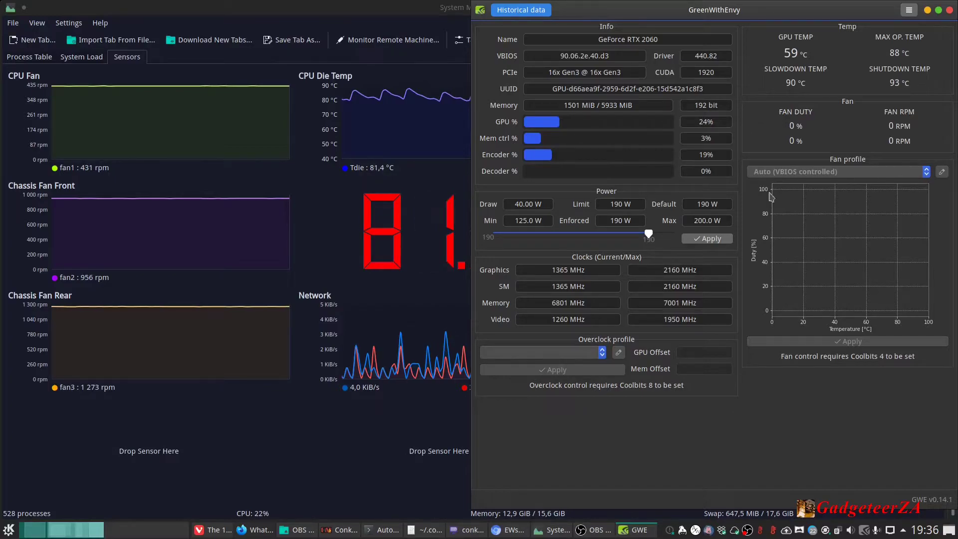
Examine GreenWithEnvy's historical data graphs, close them and shift the main window slightly down
left_click(519, 12)
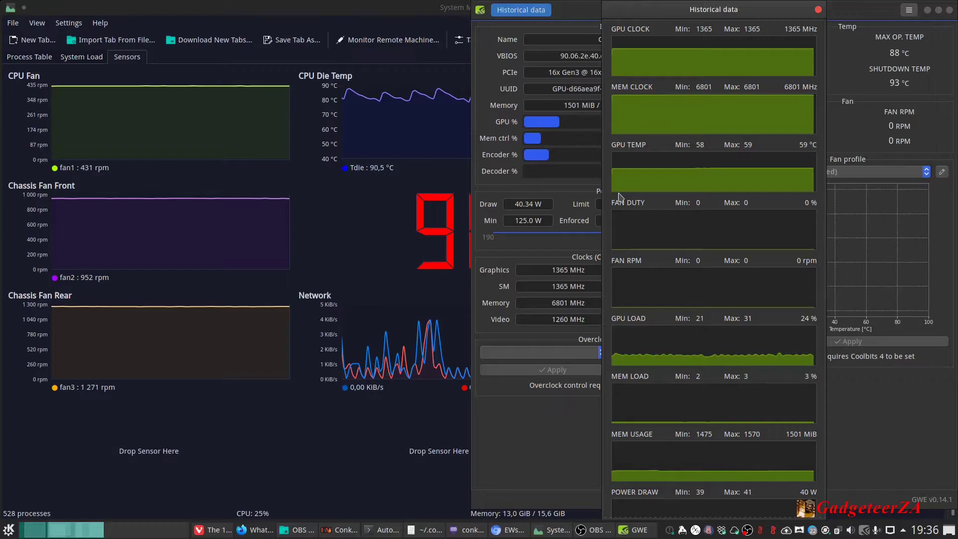
left_click(818, 10)
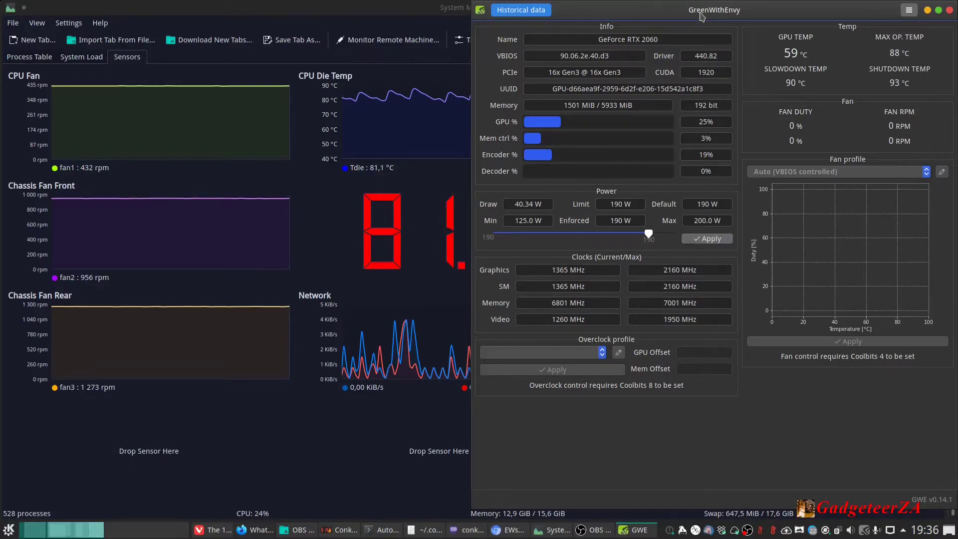
mouse_move(688, 17)
left_mouse_down()
mouse_move(669, 28)
mouse_move(683, 19)
left_mouse_up()
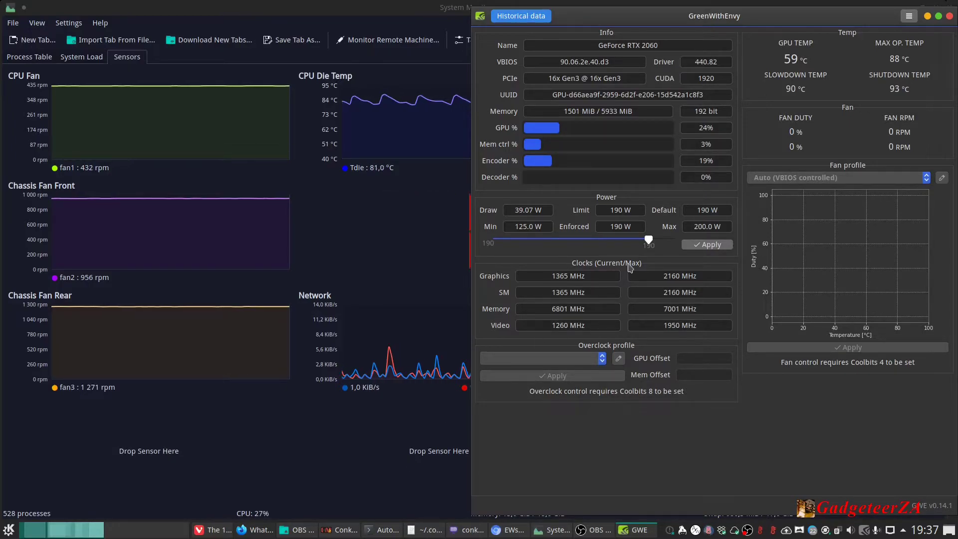
Switch to Chromium and view the NZXT CAM screenshot and the Conky project page on GitHub
left_click(502, 532)
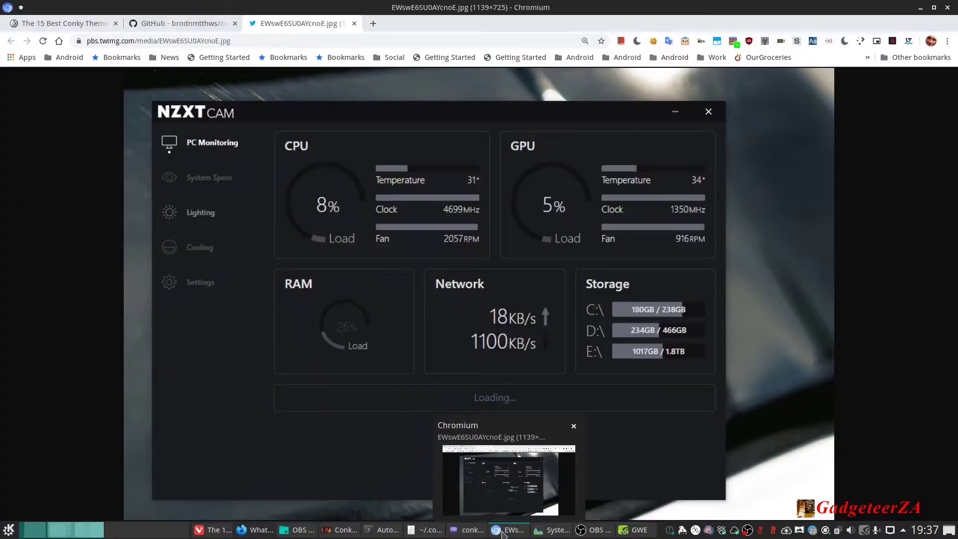
left_click(188, 26)
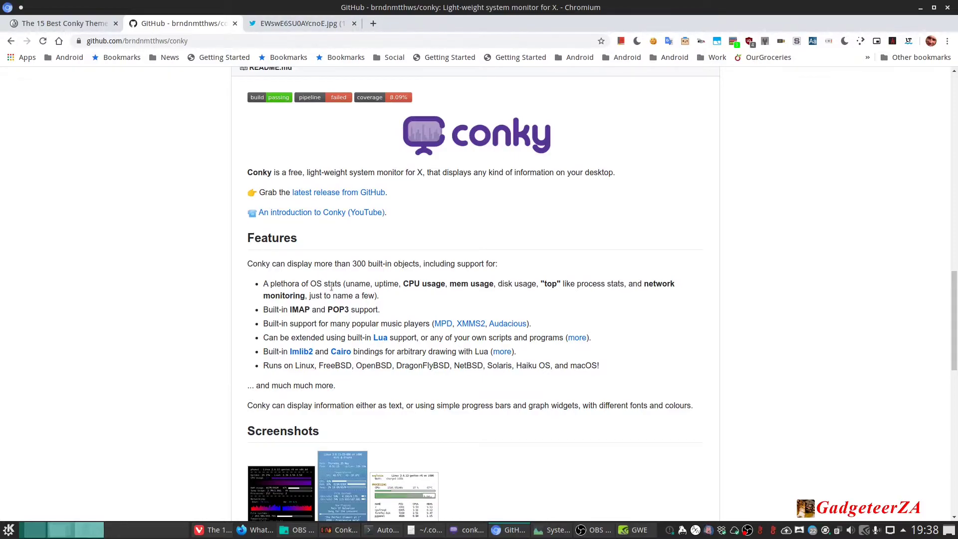
Browse the 15 Best Conky Themes article from Conky Orange to Revolutionary Clock, and return to the AutomatiK theme
left_click(80, 24)
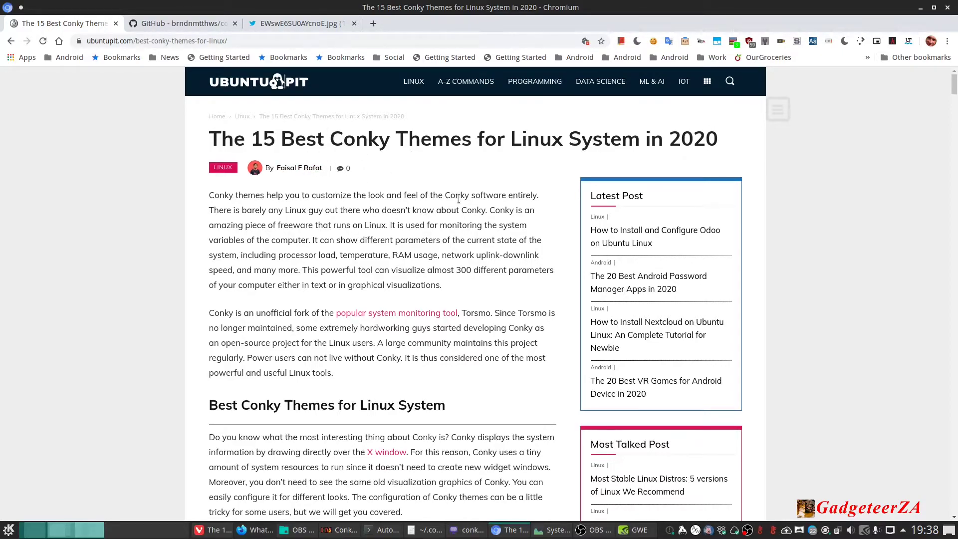
scroll(458, 199, "down", 6)
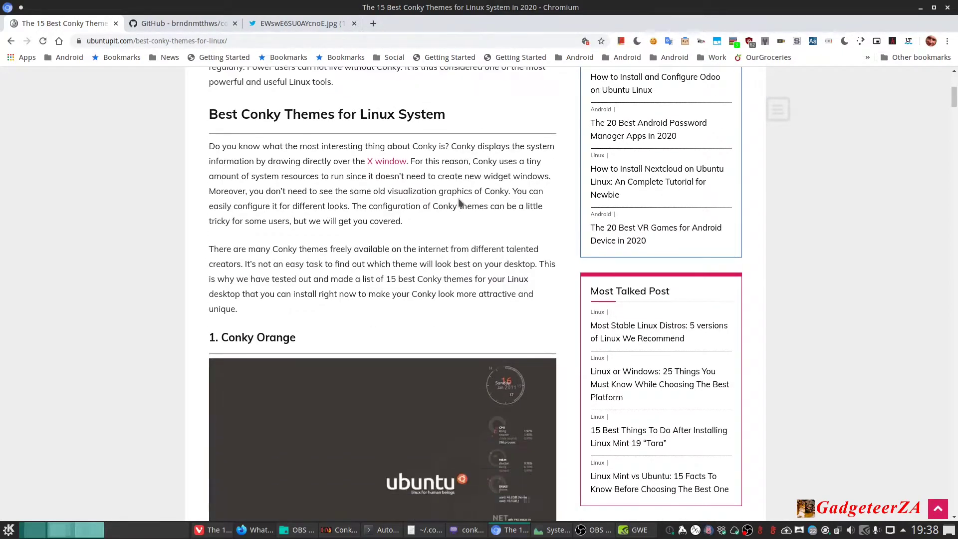
scroll(458, 202, "down", 4)
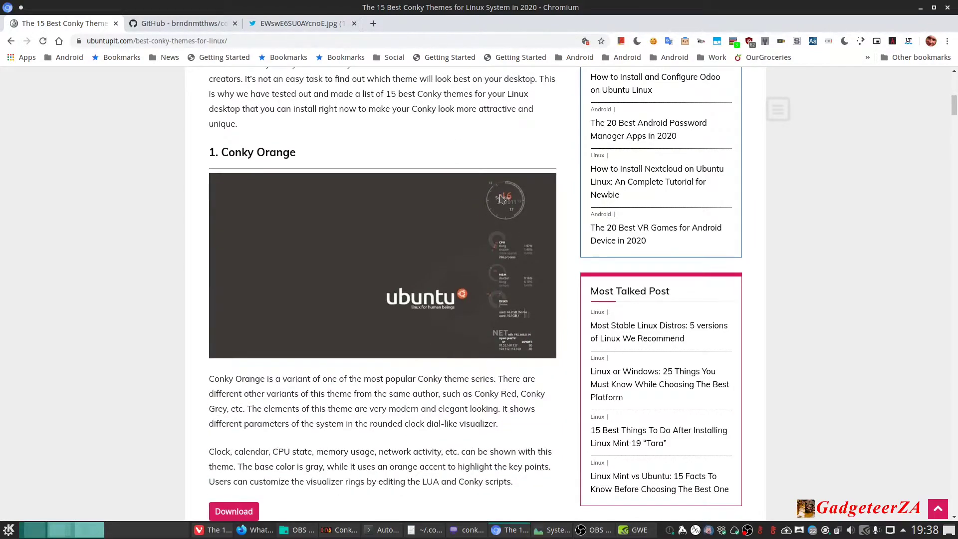
scroll(407, 222, "down", 4)
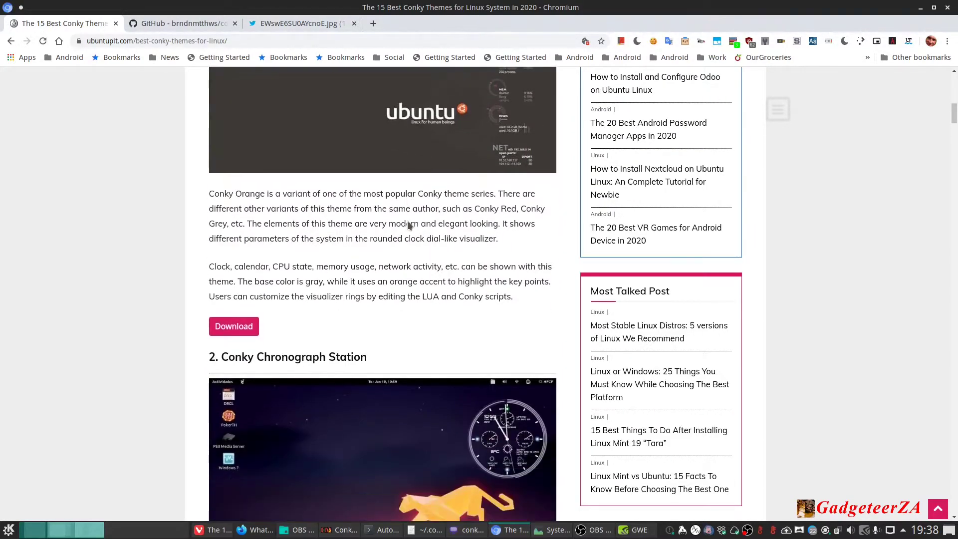
scroll(408, 225, "down", 3)
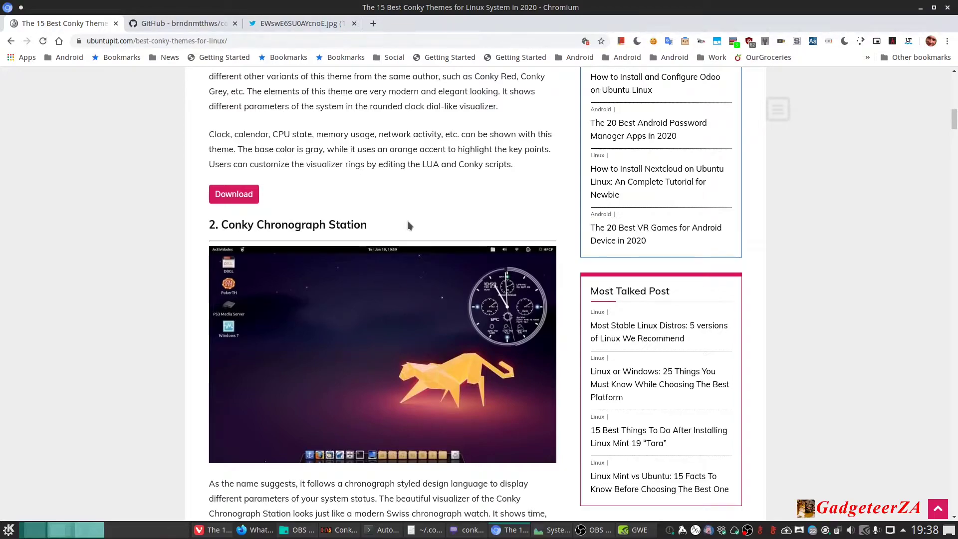
scroll(408, 226, "down", 2)
scroll(408, 225, "down", 3)
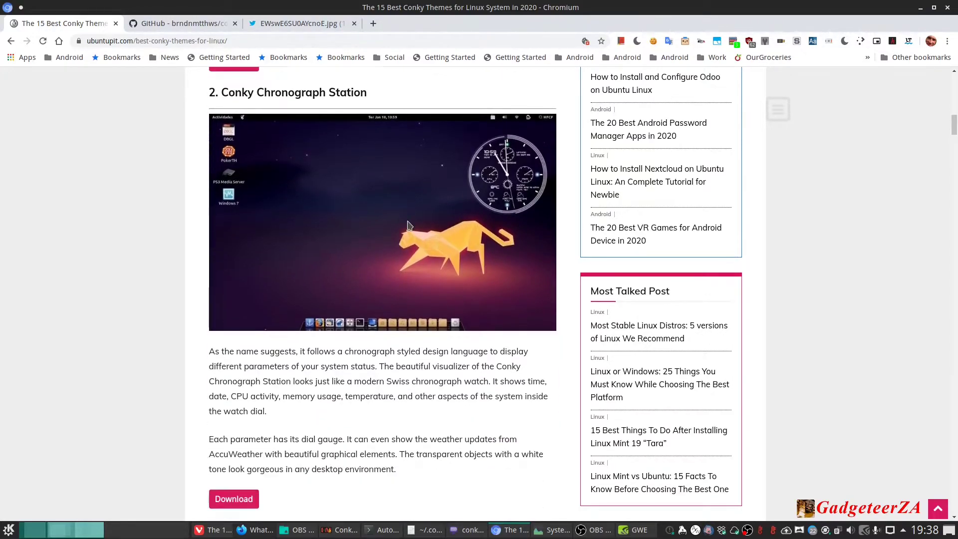
scroll(408, 225, "down", 2)
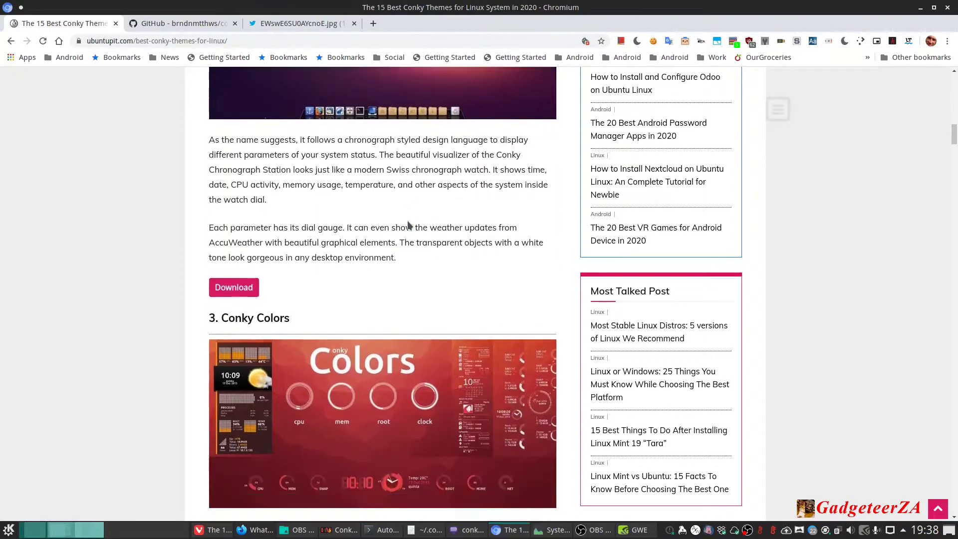
scroll(408, 225, "down", 3)
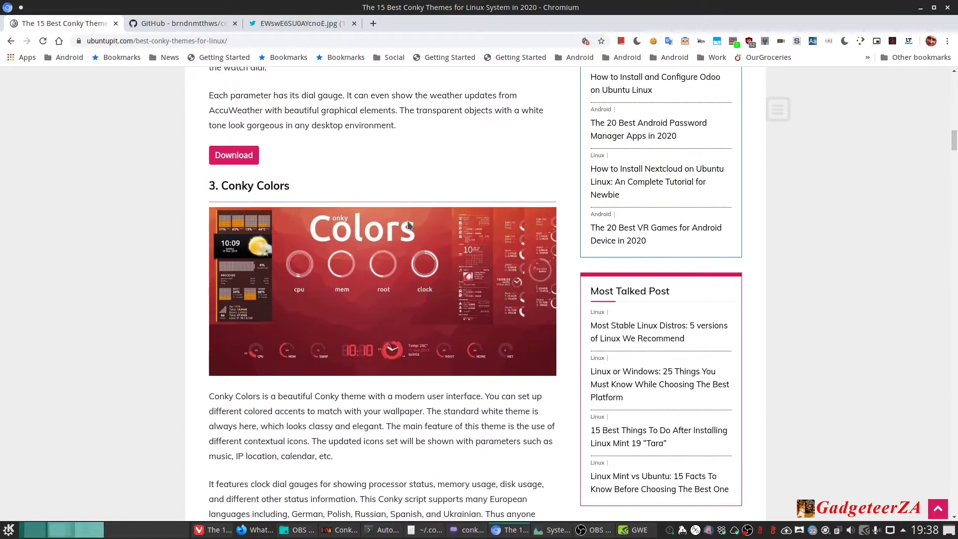
scroll(408, 226, "down", 3)
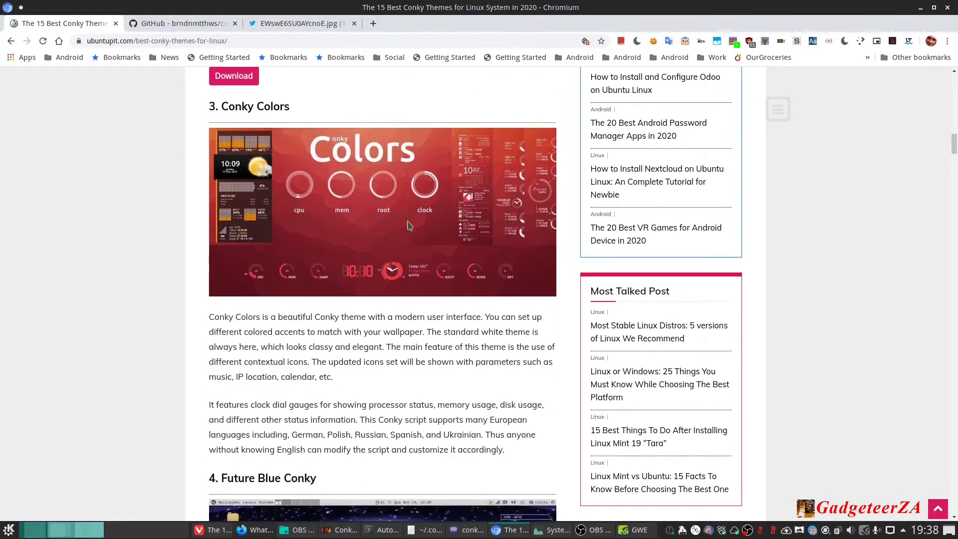
scroll(408, 225, "down", 5)
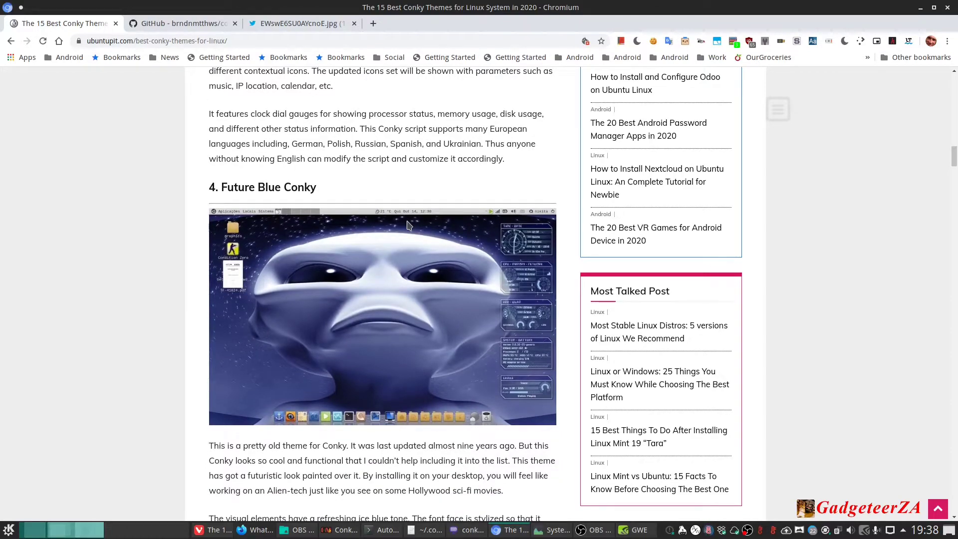
scroll(408, 225, "down", 6)
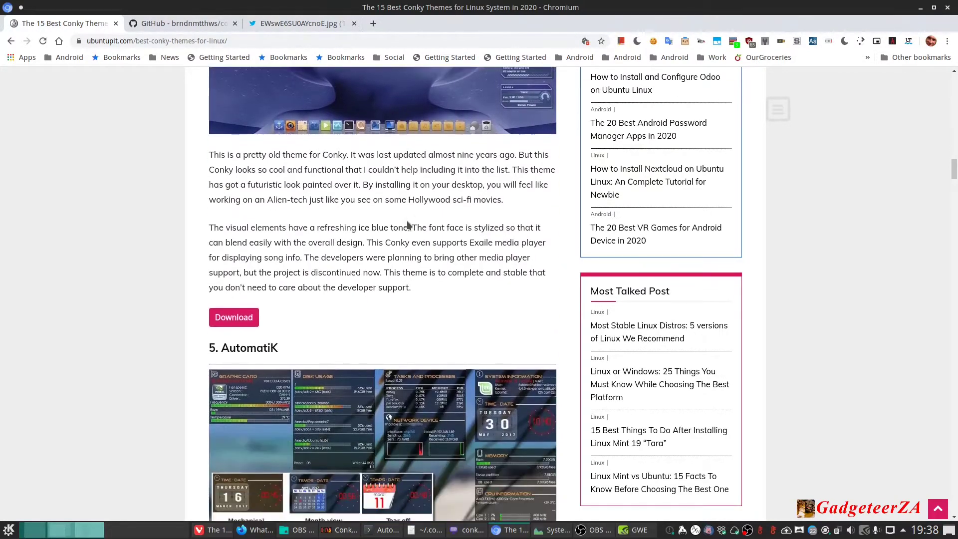
scroll(408, 225, "down", 3)
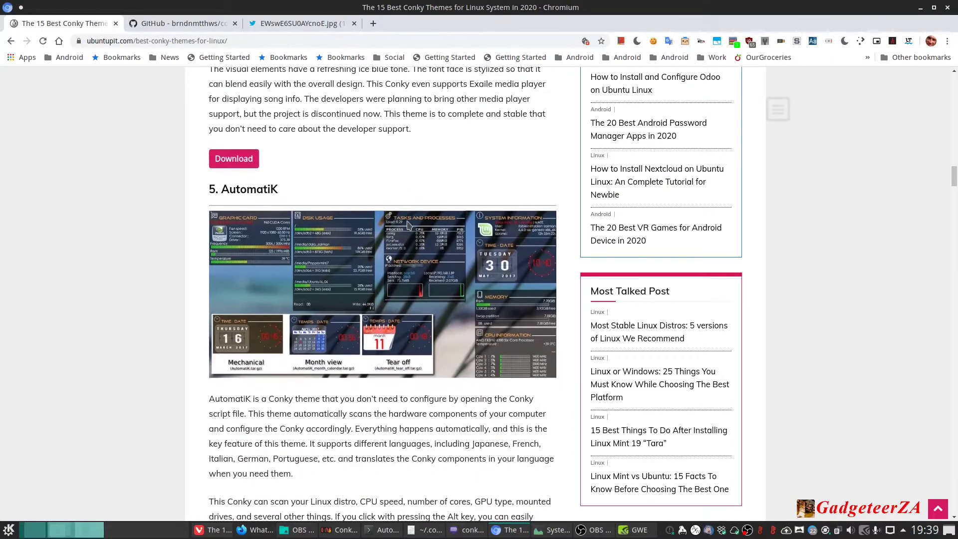
scroll(408, 225, "down", 9)
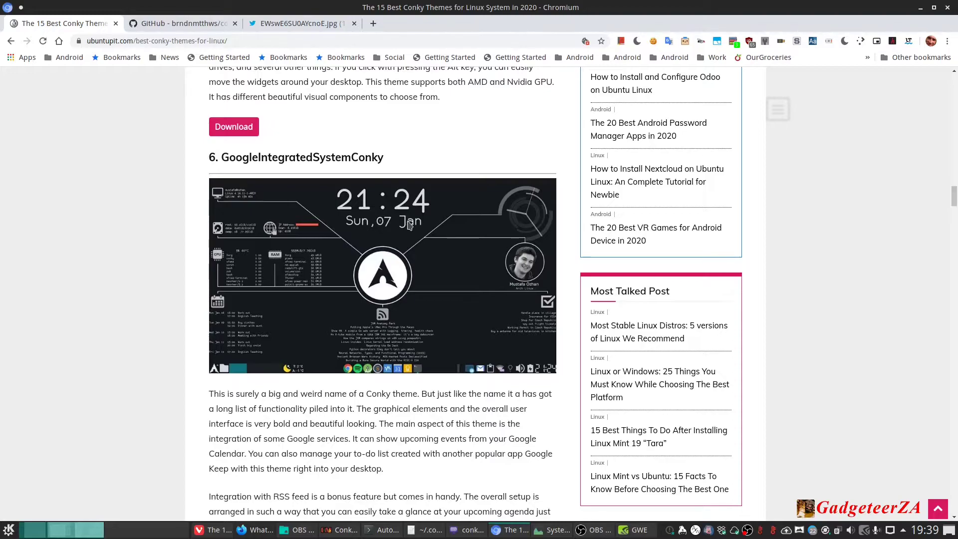
scroll(408, 221, "down", 4)
scroll(408, 225, "down", 10)
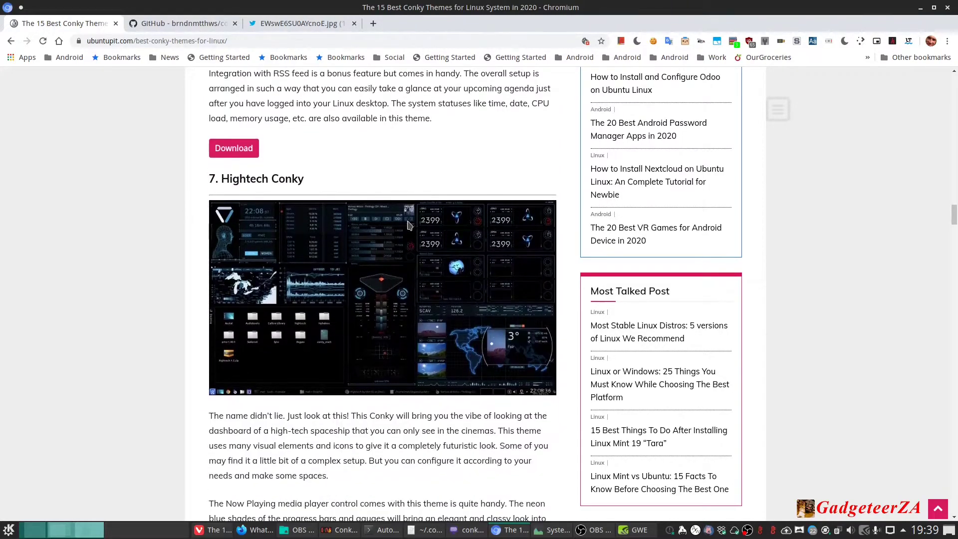
scroll(408, 225, "down", 11)
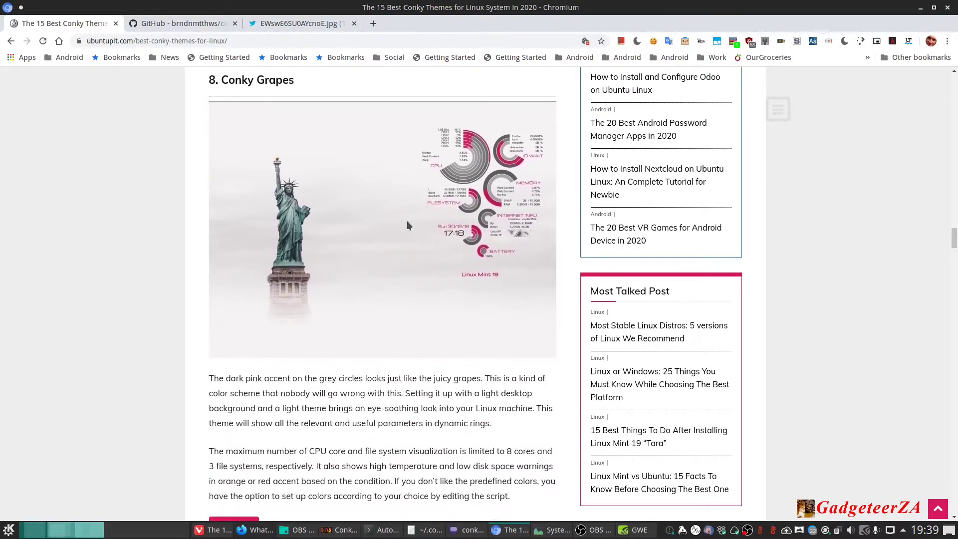
scroll(409, 225, "down", 8)
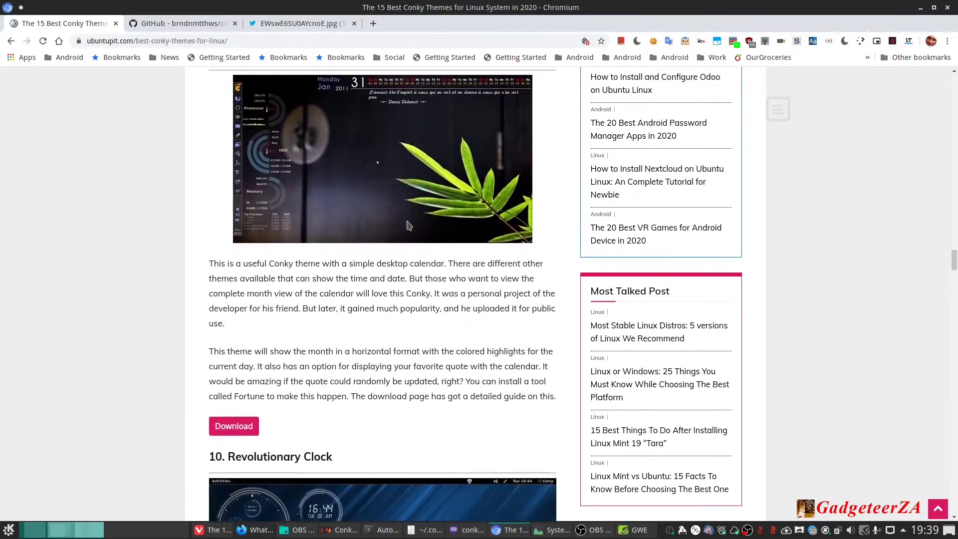
scroll(408, 226, "down", 4)
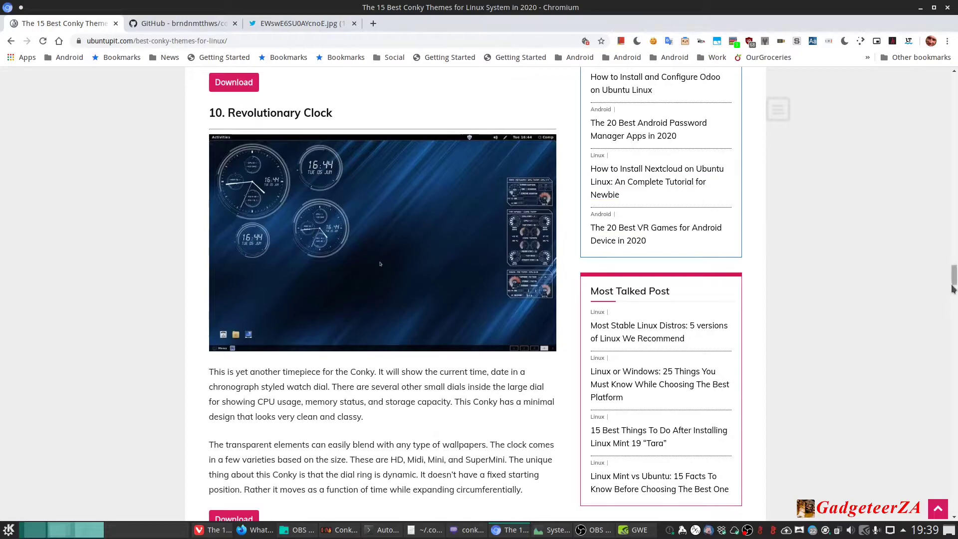
left_click_drag(953, 272, 953, 188)
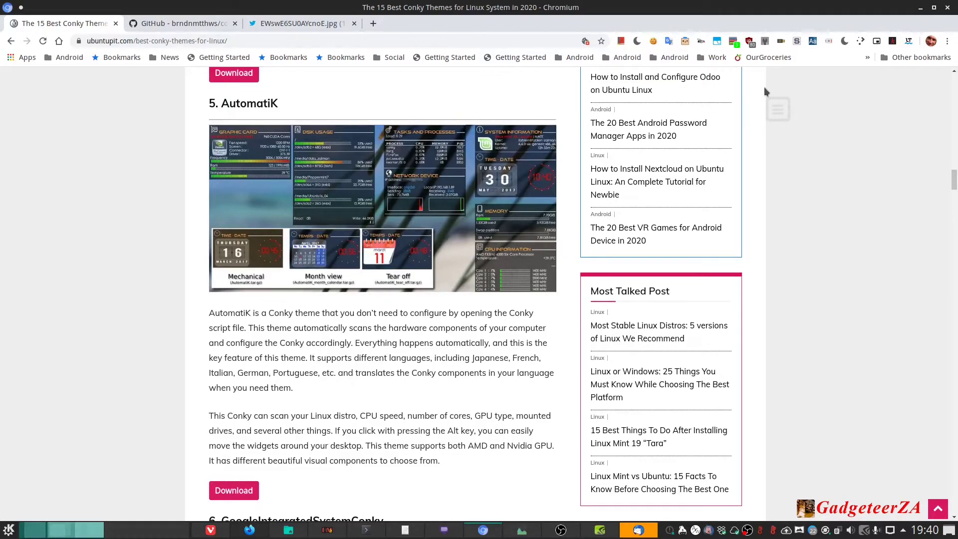
Reveal the desktop's Conky displays by minimising Chromium and closing the reminder, GreenWithEnvy and System Monitor windows
left_click(920, 8)
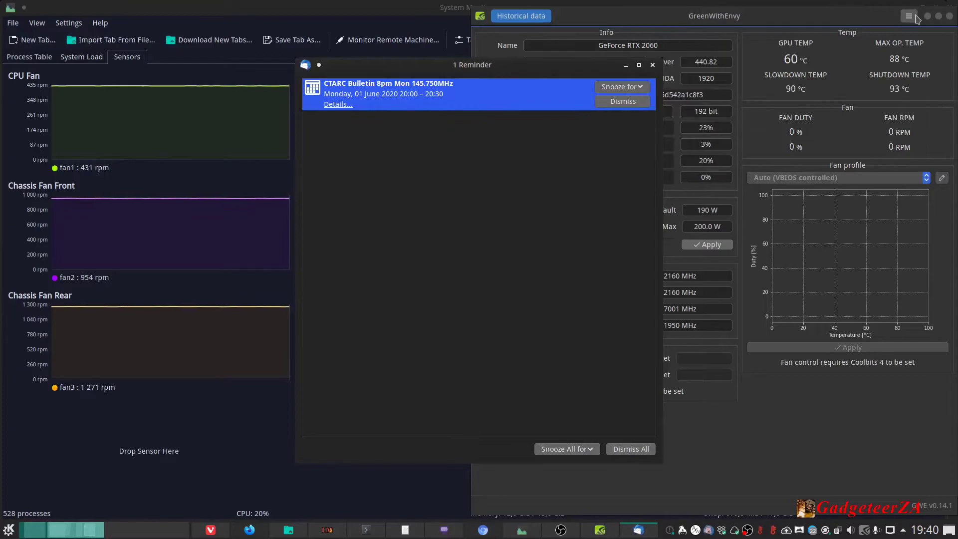
left_click(652, 65)
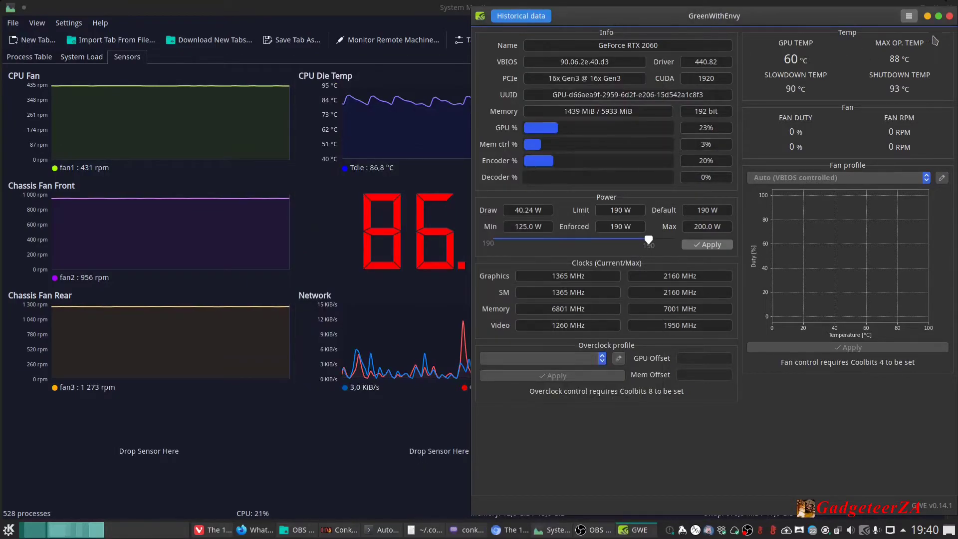
left_click(949, 16)
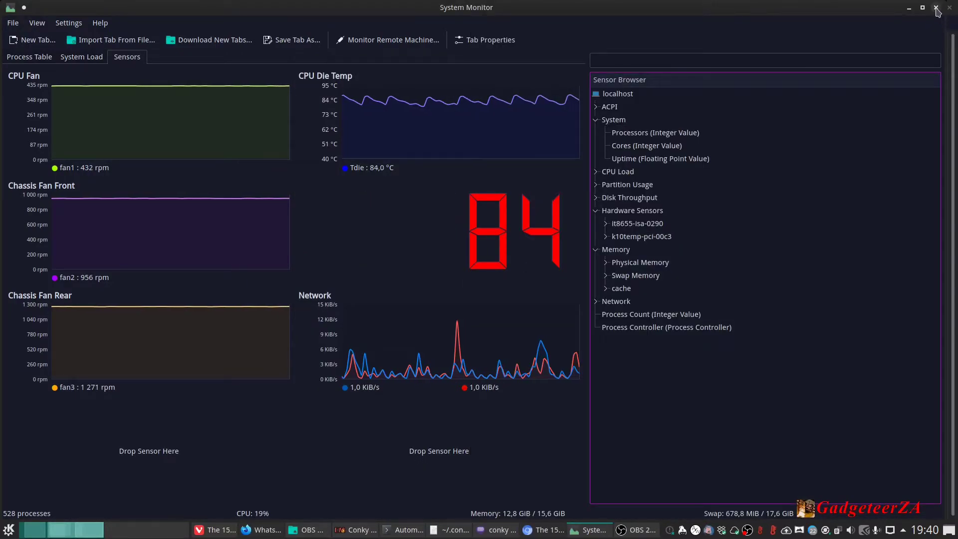
left_click(938, 12)
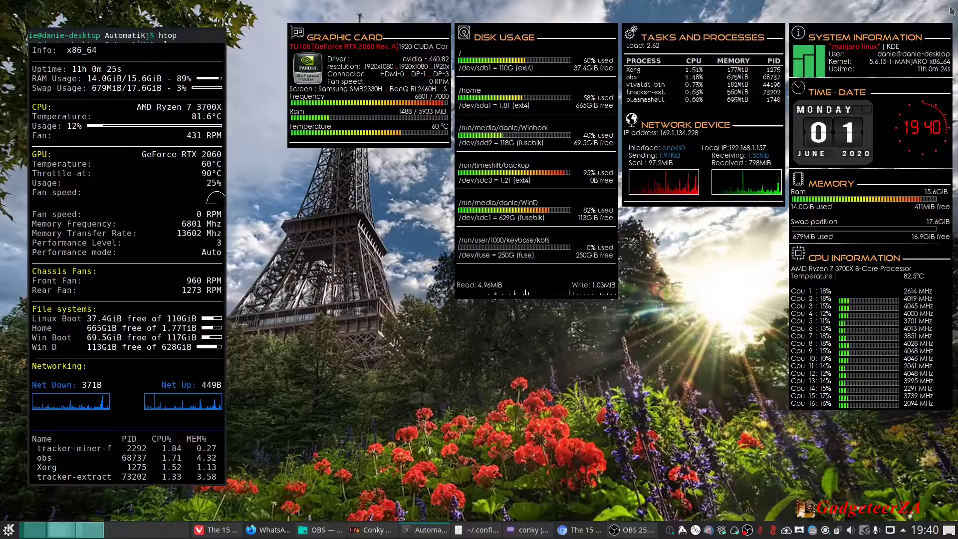
Switch to conky.conf in Kate and examine the conky.config section from its opening line through the window and update interval settings
left_click(949, 7)
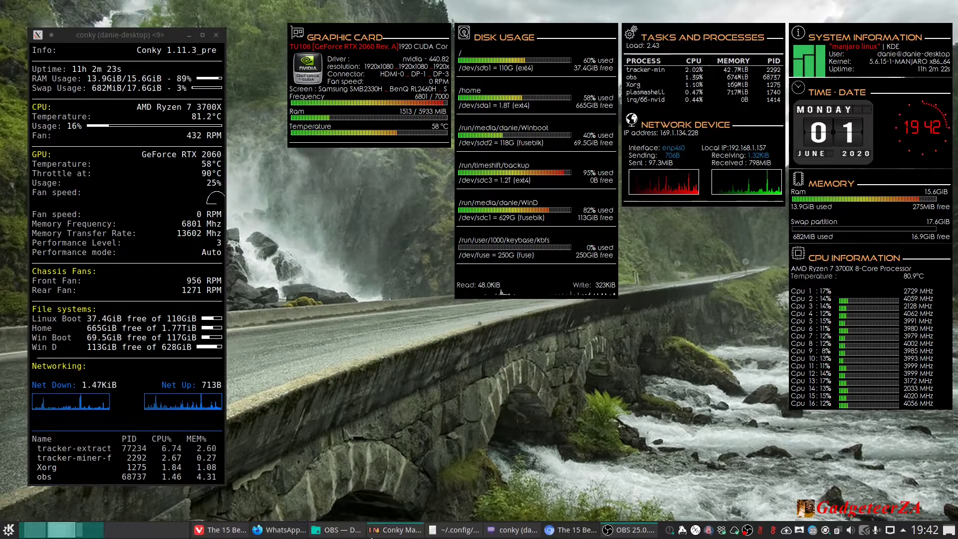
left_click(454, 530)
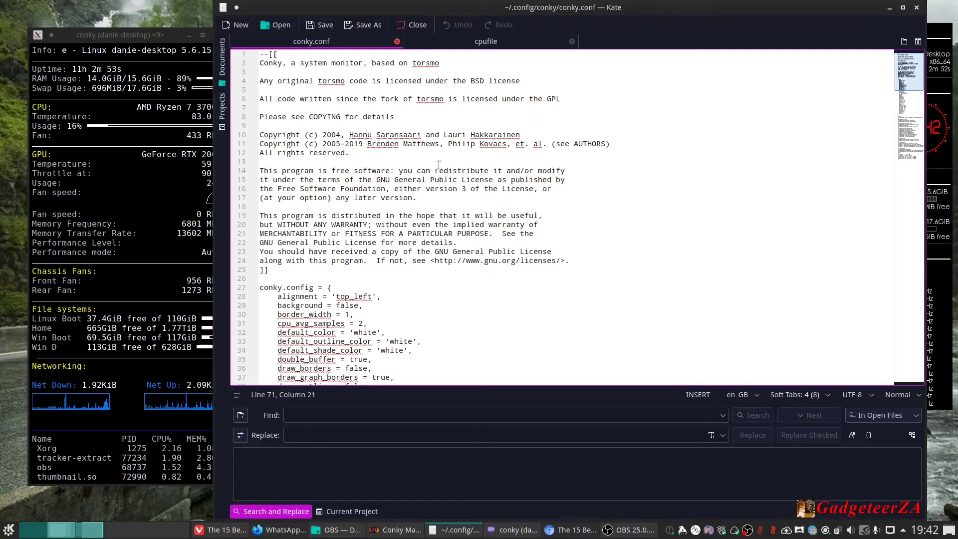
scroll(439, 165, "down", 7)
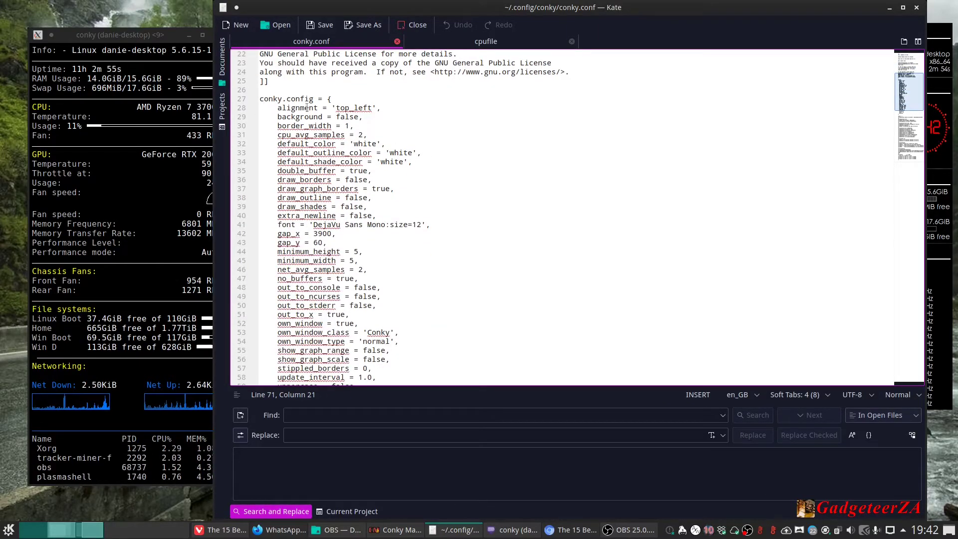
left_click_drag(260, 98, 341, 98)
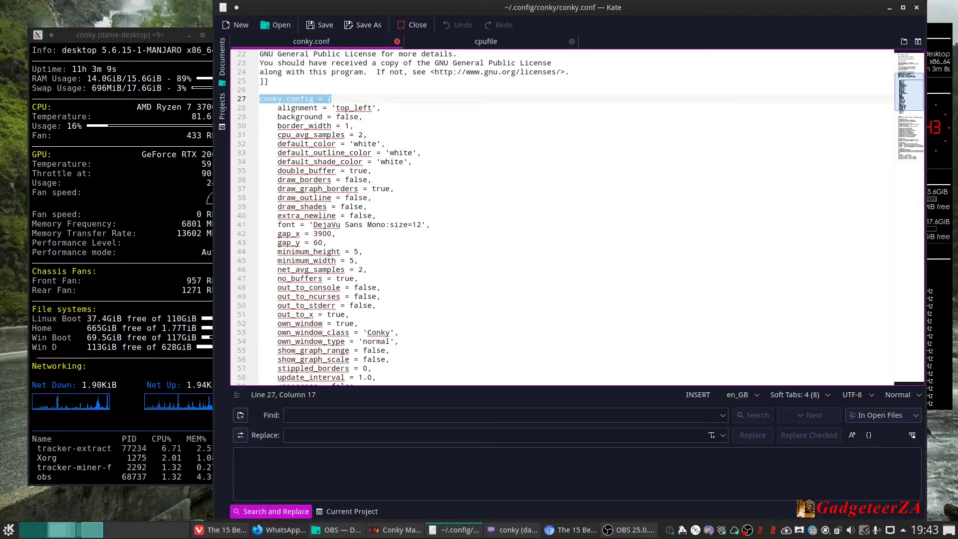
scroll(342, 111, "down", 2)
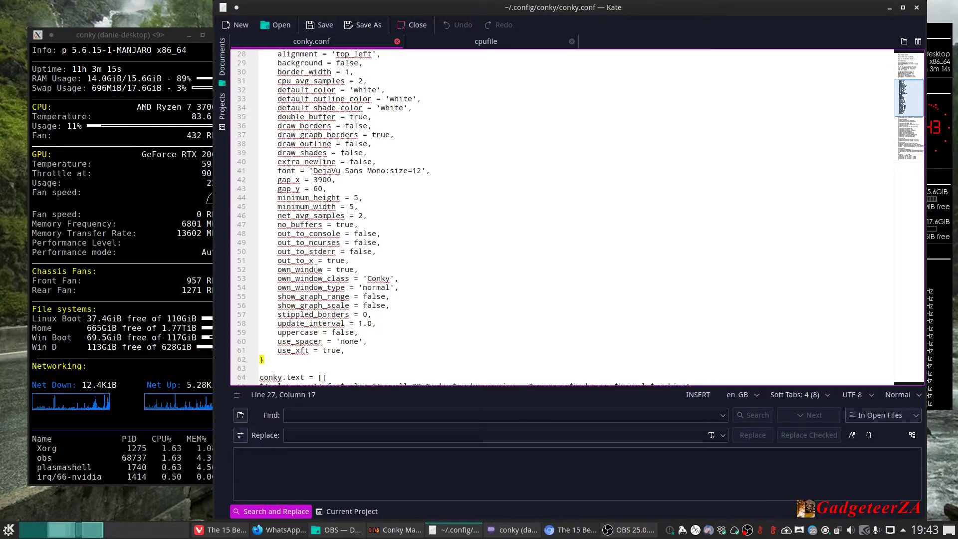
scroll(324, 271, "down", 1)
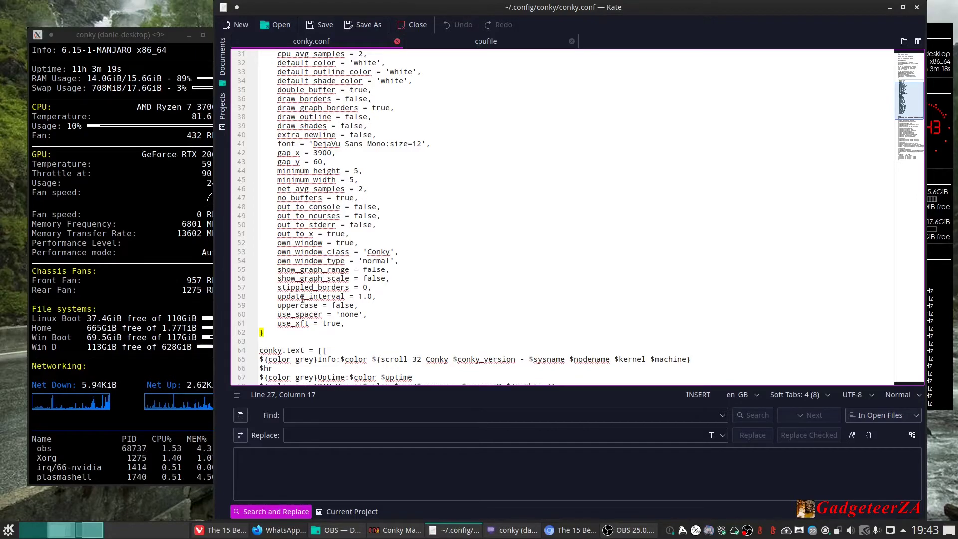
Examine the start of the conky.text section, highlighting its opening line, the Info label and the scroll 32 Conky expression
scroll(351, 221, "down", 9)
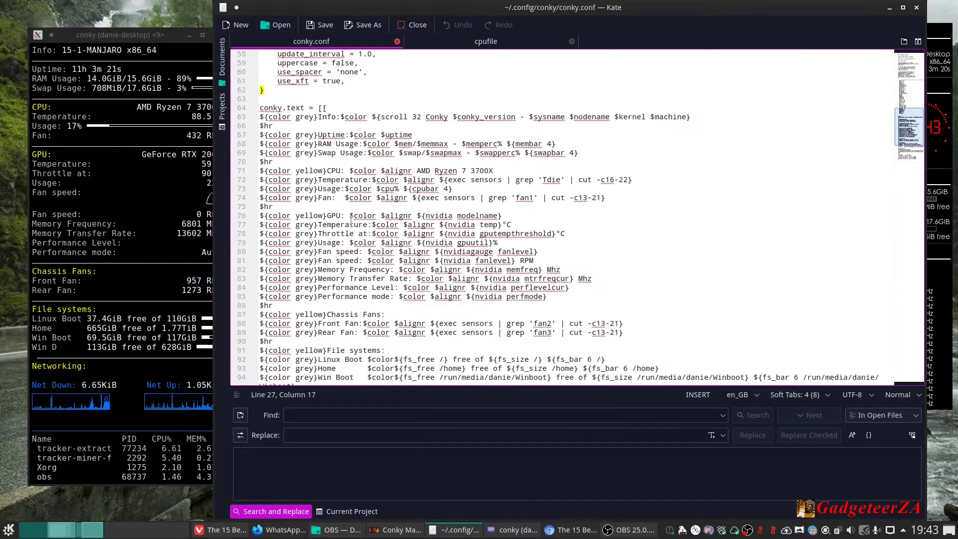
left_click_drag(263, 107, 350, 106)
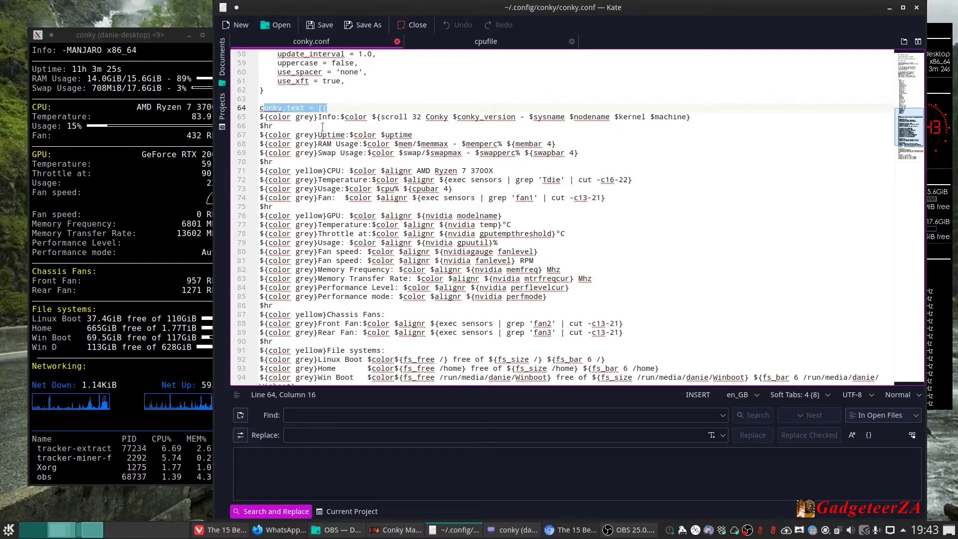
left_click(278, 116)
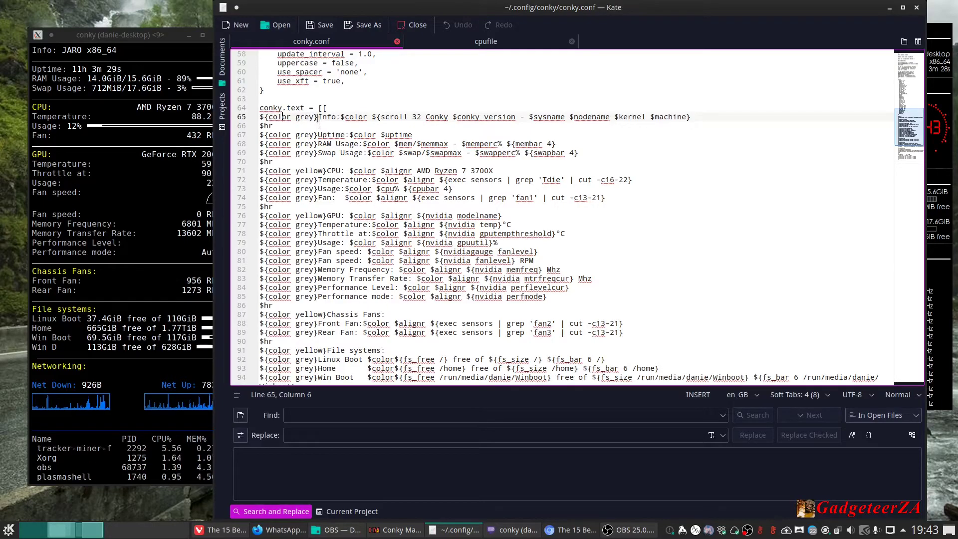
left_click_drag(318, 117, 336, 117)
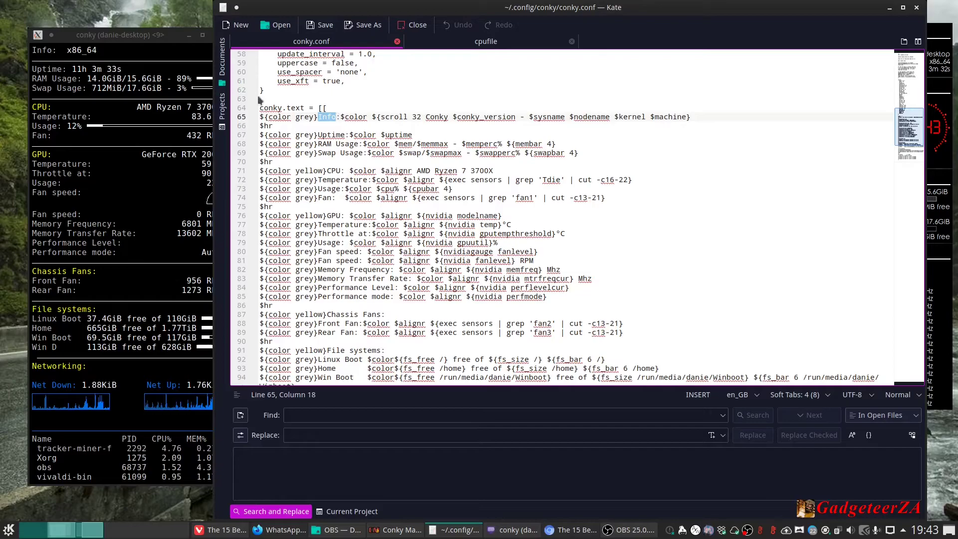
left_click(319, 119)
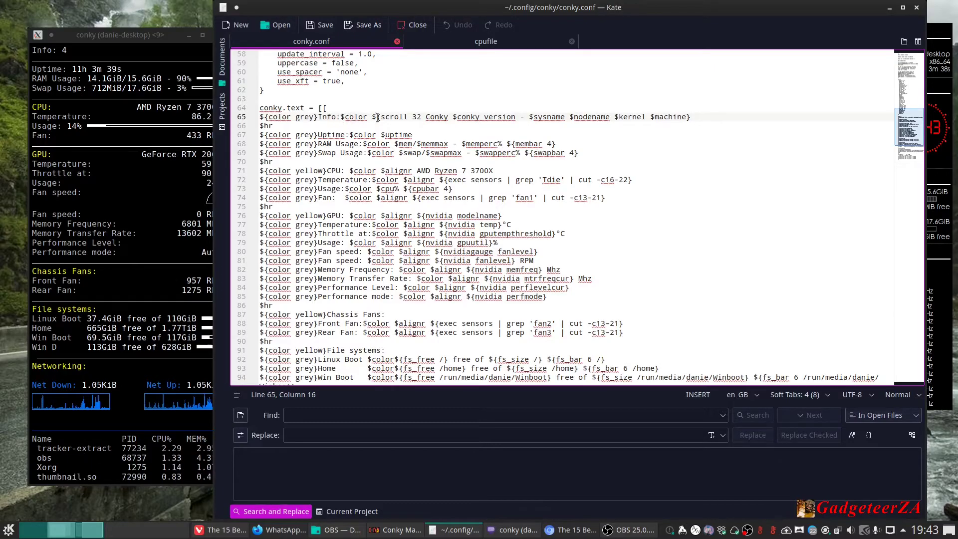
left_click_drag(378, 117, 435, 117)
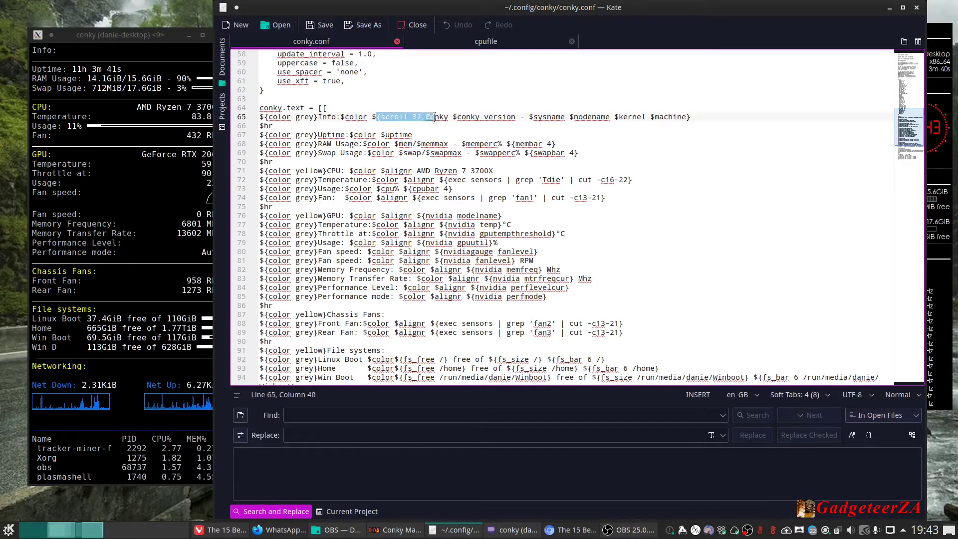
left_click(452, 119)
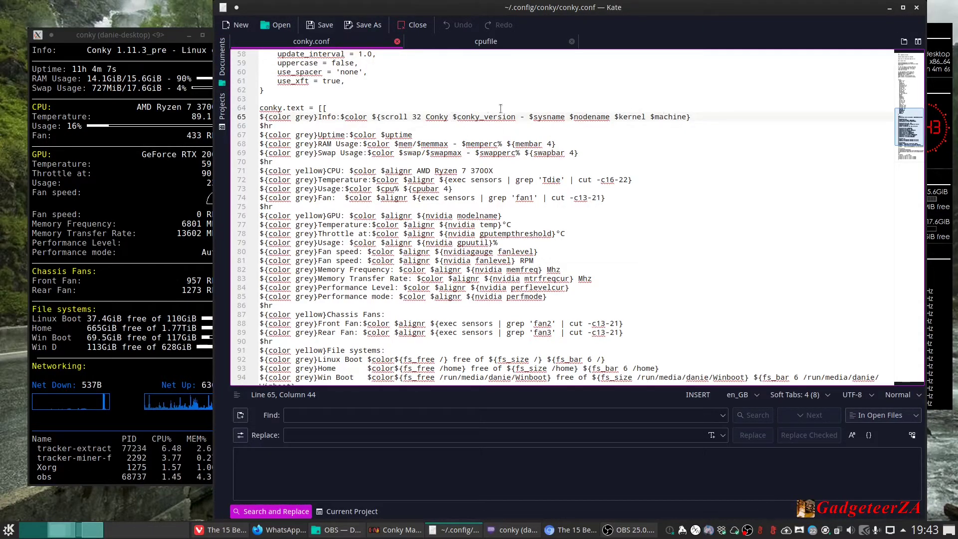
Examine the CPU lines in conky.text, highlighting the AMD Ryzen 7 3700X name and the sensors command in the Temperature line
scroll(385, 162, "down", 2)
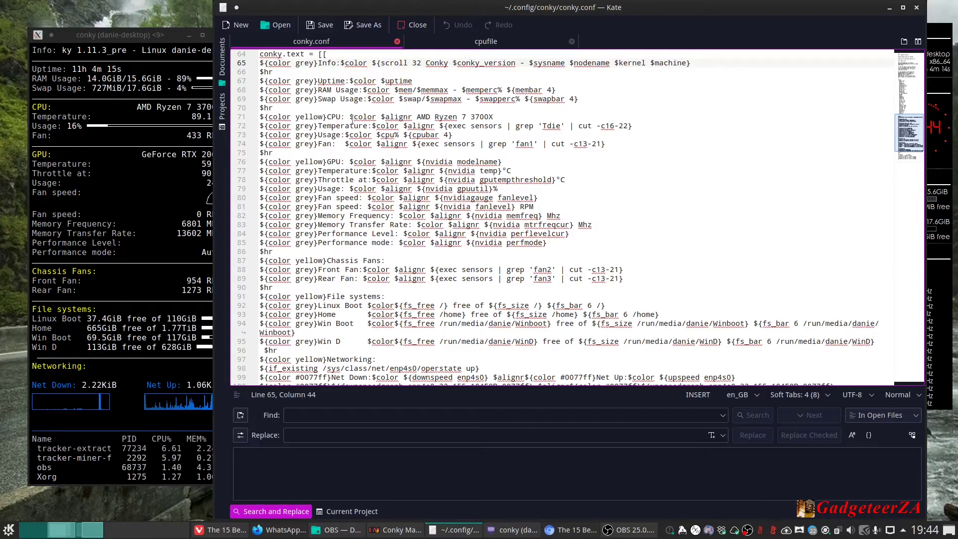
left_click_drag(381, 117, 490, 116)
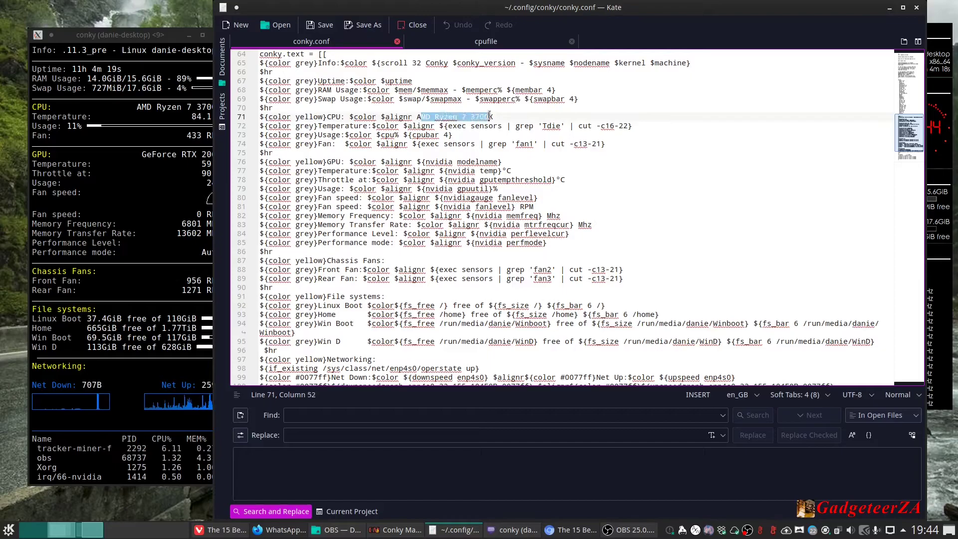
left_click(458, 116)
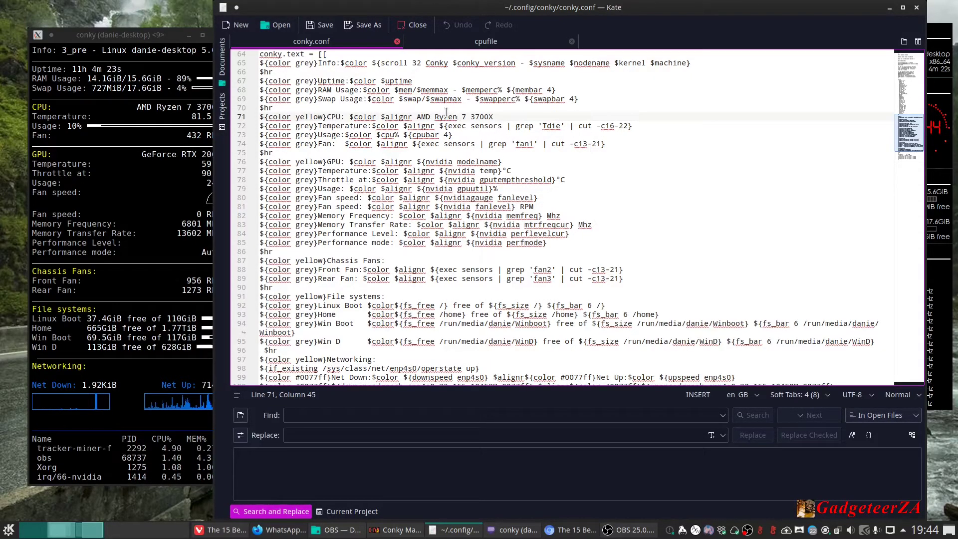
left_click(452, 127)
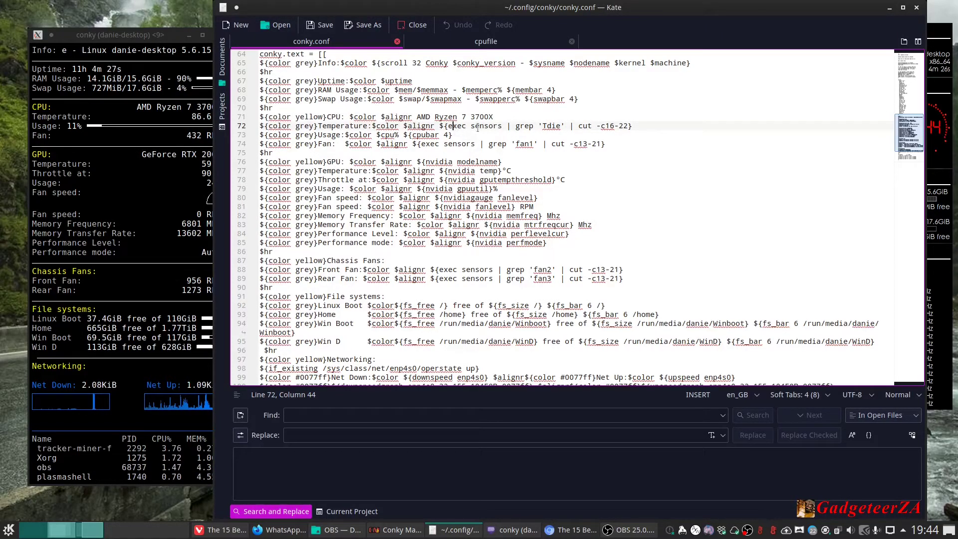
left_click_drag(475, 128, 502, 126)
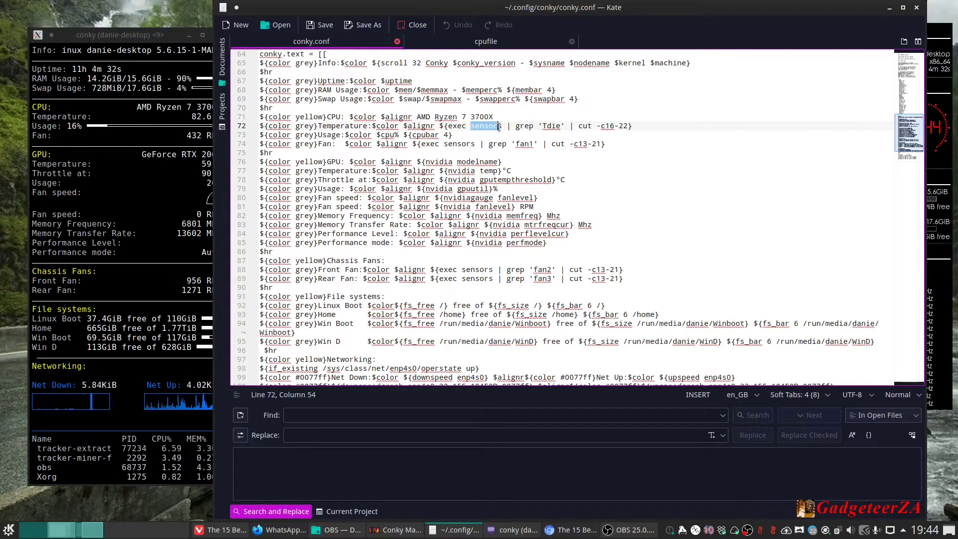
left_click(472, 127)
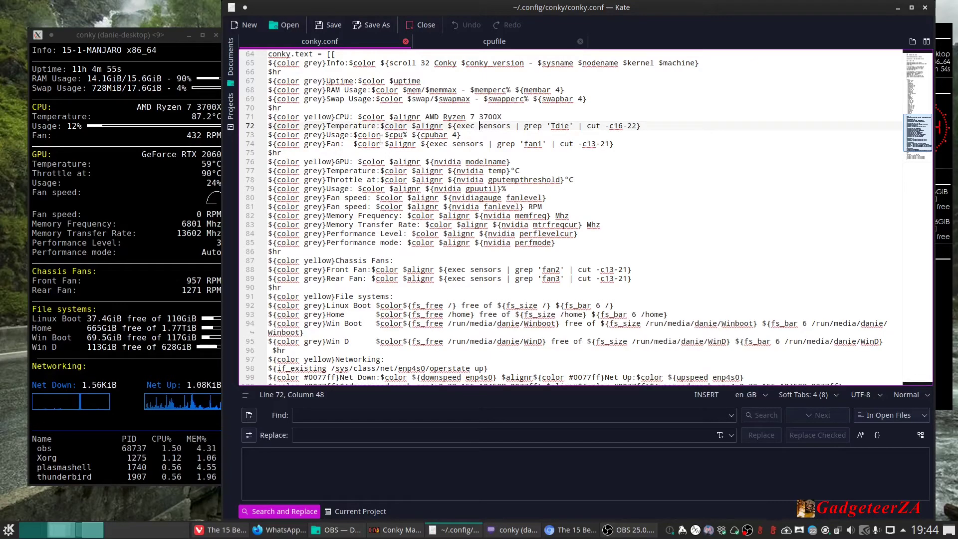
Review the remaining conky.text lines beside the Conky display through the process list, and minimise Kate to reveal the desktop
scroll(415, 173, "down", 4)
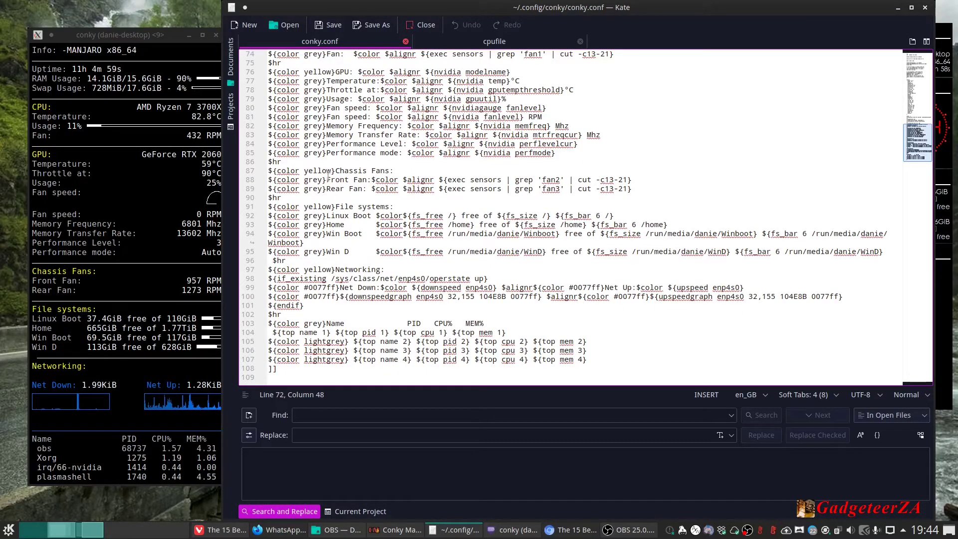
mouse_move(275, 11)
left_mouse_down()
mouse_move(299, 11)
mouse_move(289, 11)
left_mouse_up()
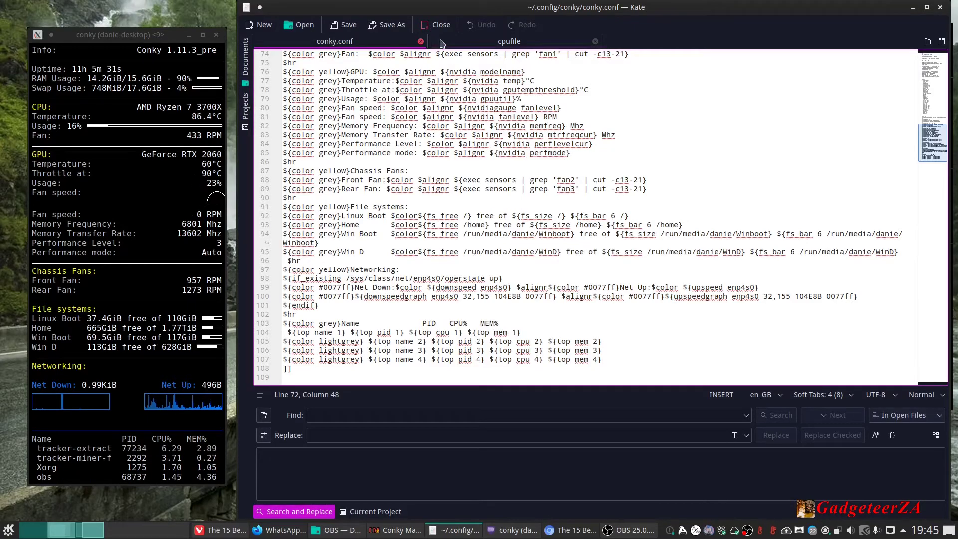
left_click_drag(490, 11, 421, 11)
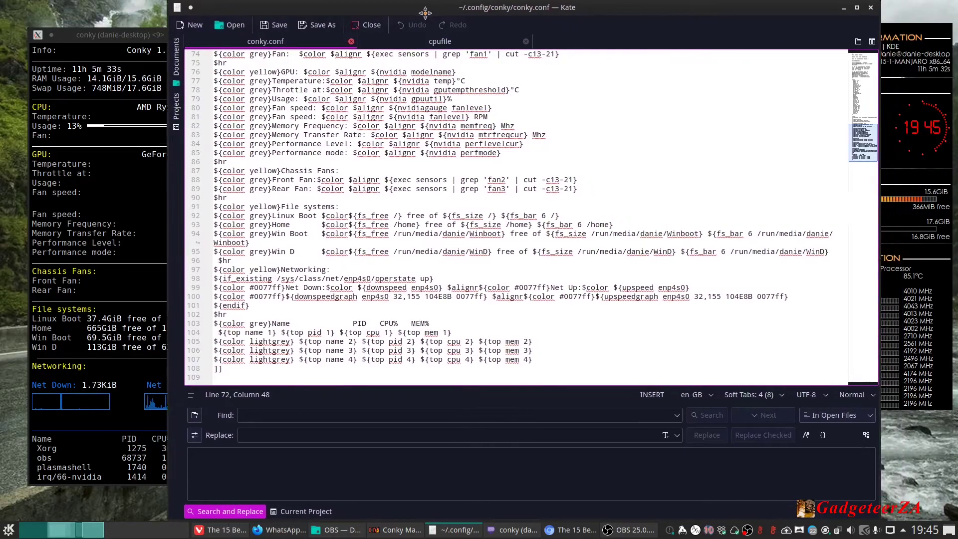
left_click(848, 10)
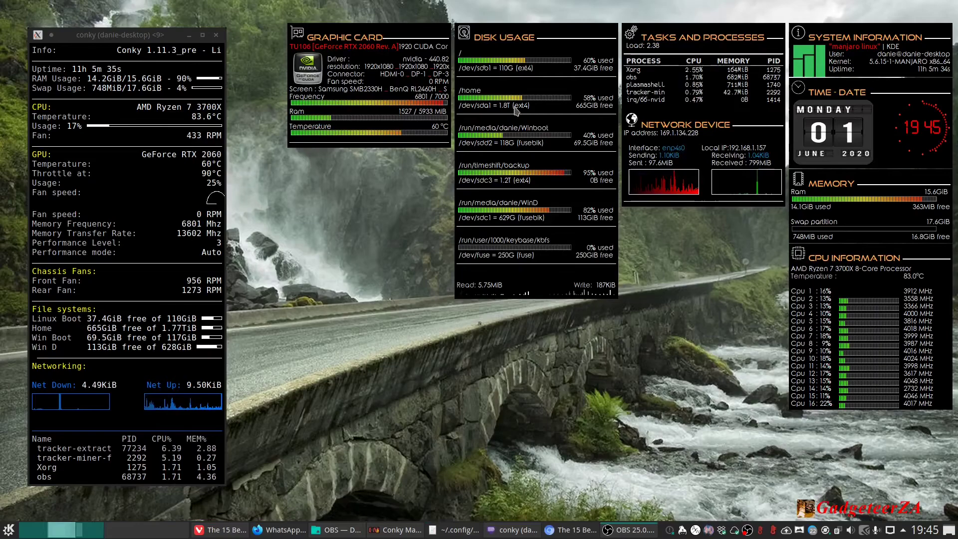